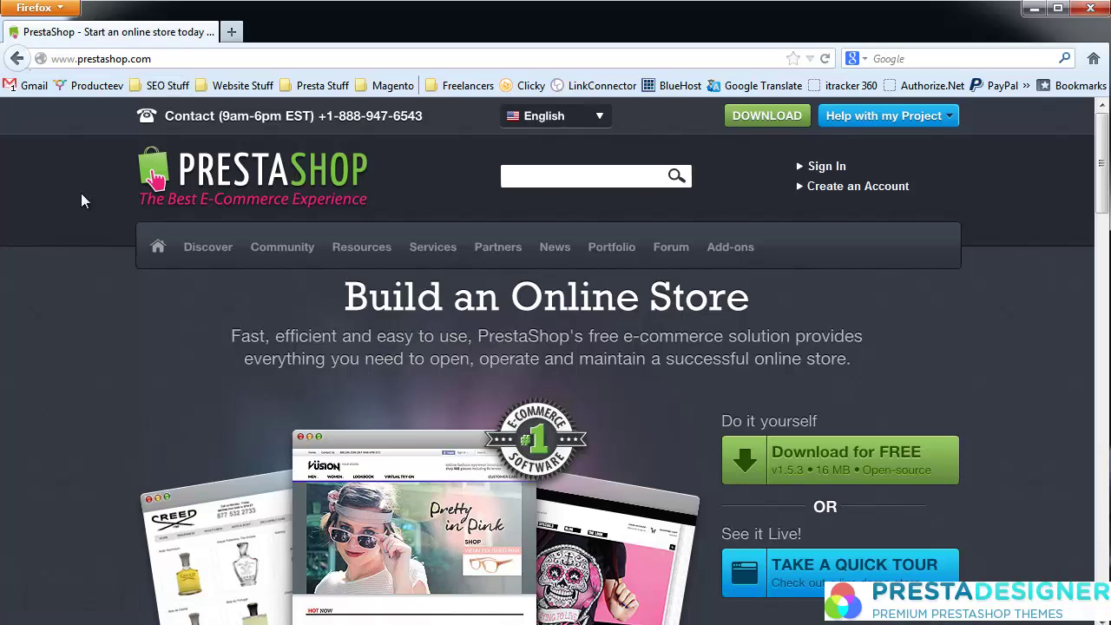
Step: Go to PrestaShop's free download page and start the signup form to get the 1.5.3.1 zip
{"action": "left_click", "coordinate": [893, 478]}
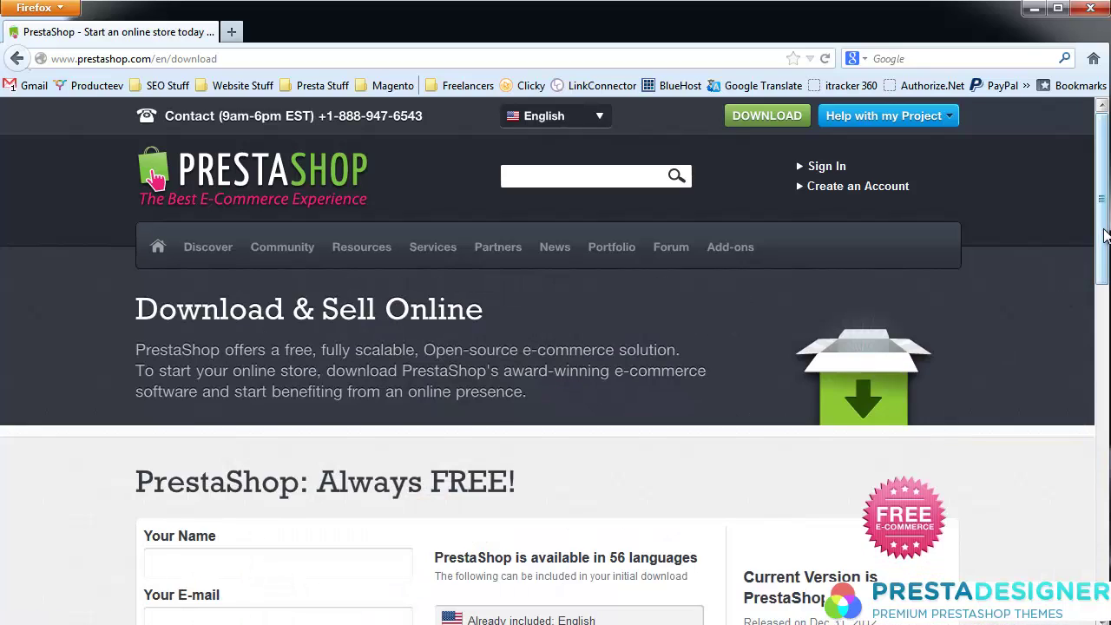
{"action": "left_click_drag", "start_coordinate": [1100, 236], "coordinate": [1098, 336]}
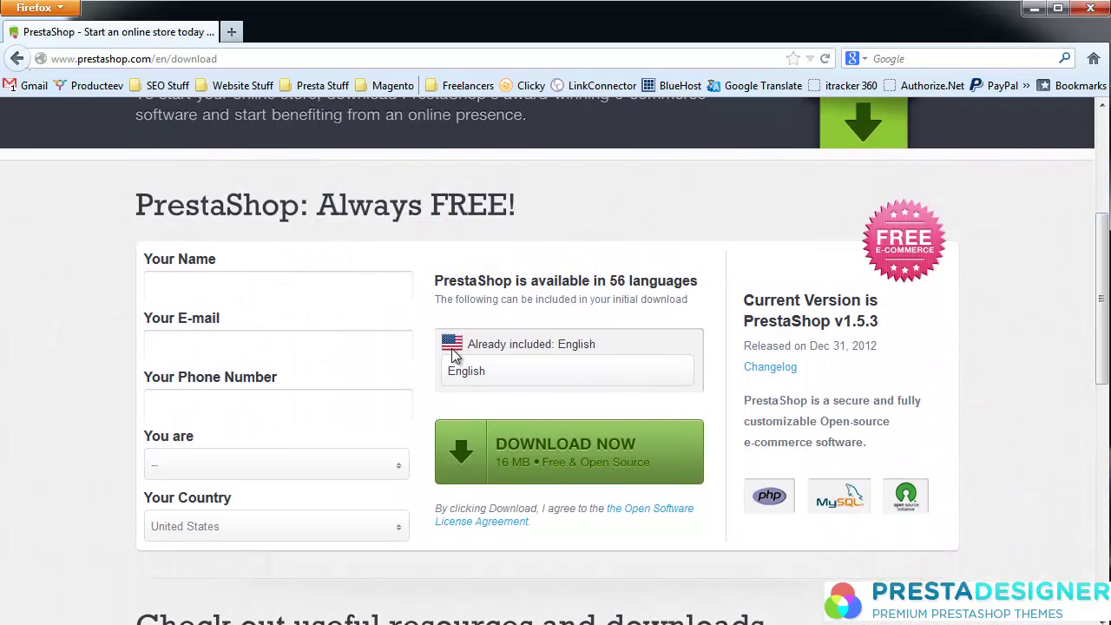
{"action": "left_click", "coordinate": [187, 284]}
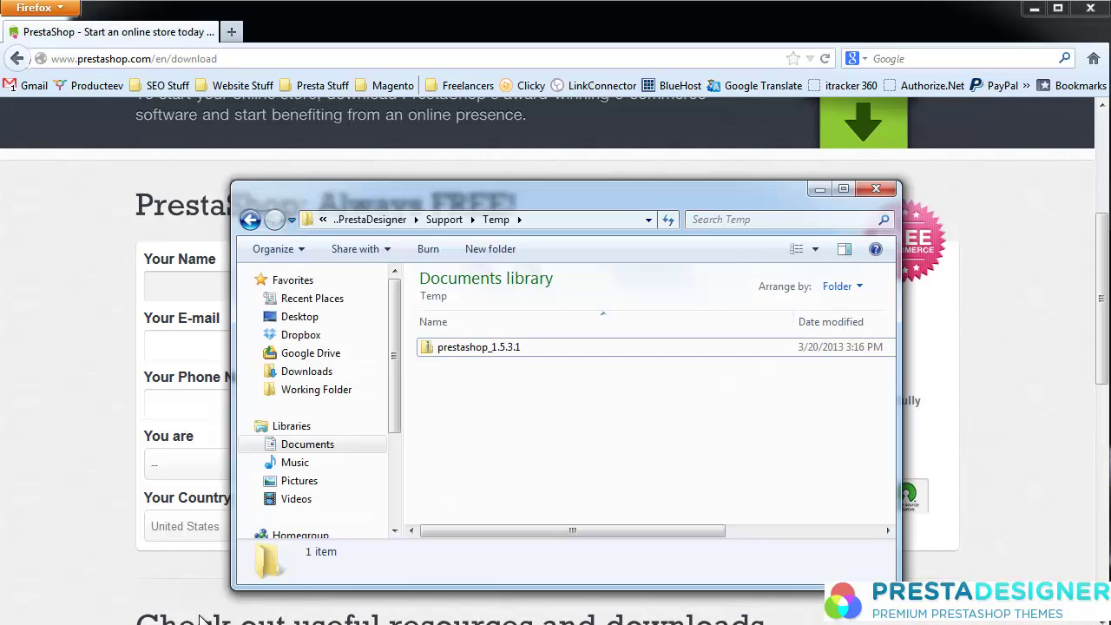
Step: Extract prestashop_1.5.3.1.zip into a prestashop_1.5.3.1 folder in Temp
{"action": "right_click", "coordinate": [458, 352]}
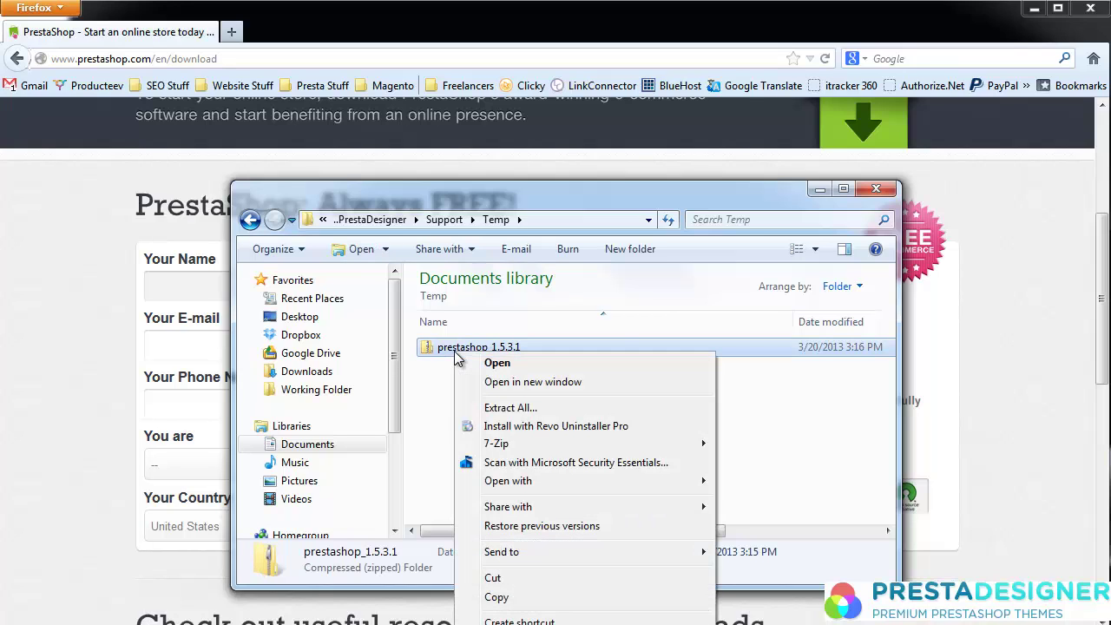
{"action": "left_click", "coordinate": [513, 408]}
{"action": "left_click", "coordinate": [622, 544]}
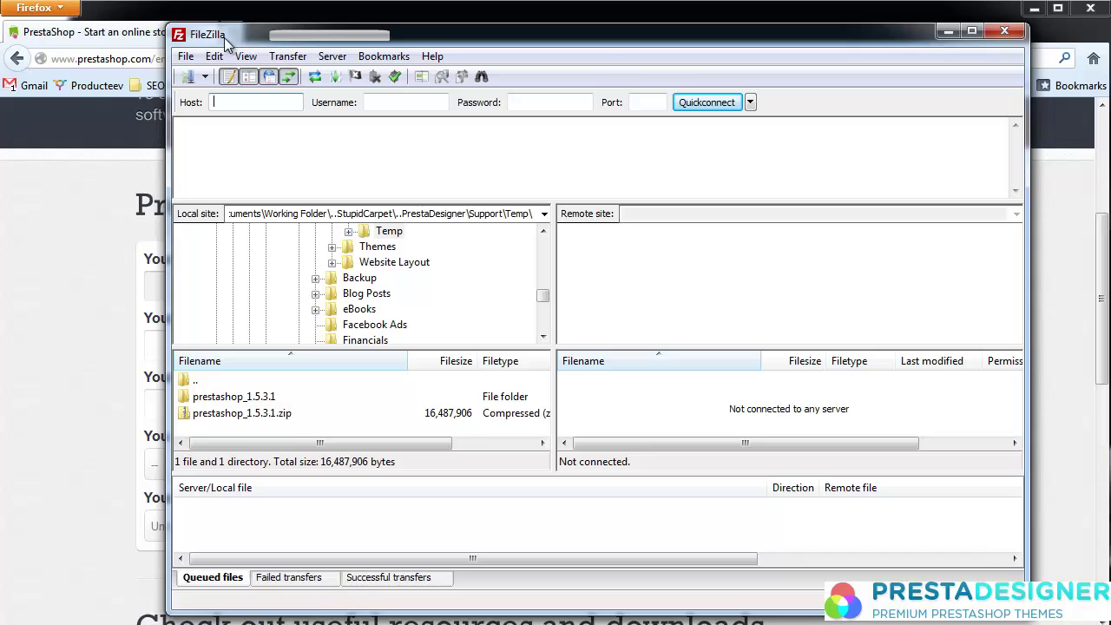
Step: Connect to the saved PrestaDesigner server and open the local Temp > prestashop_1.5.3.1 > prestashop folder
{"action": "left_click", "coordinate": [205, 78]}
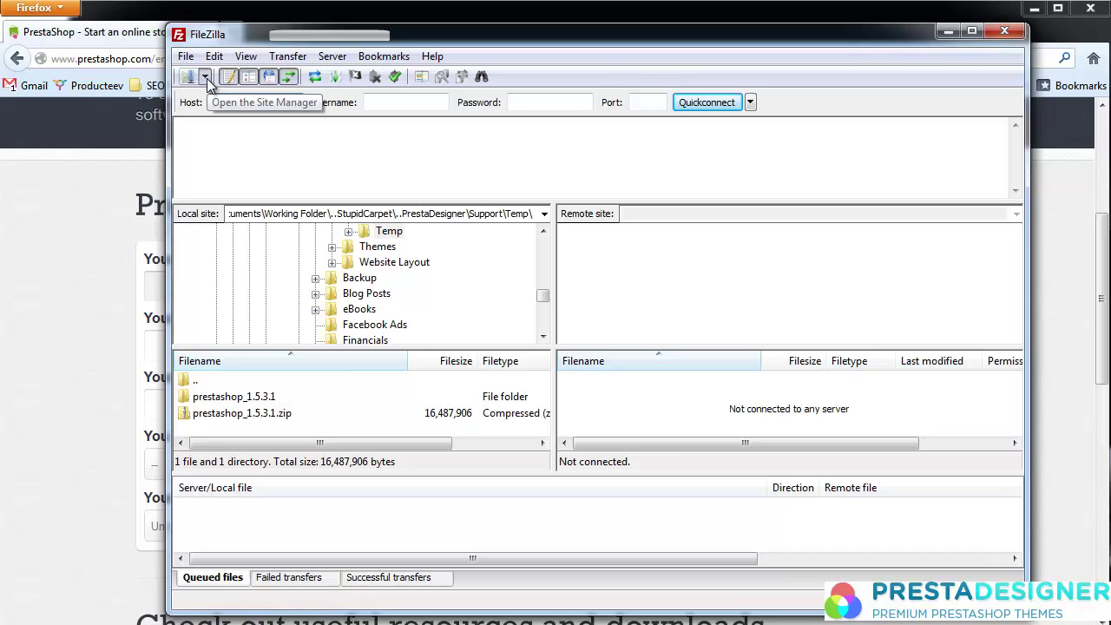
{"action": "left_click", "coordinate": [242, 98]}
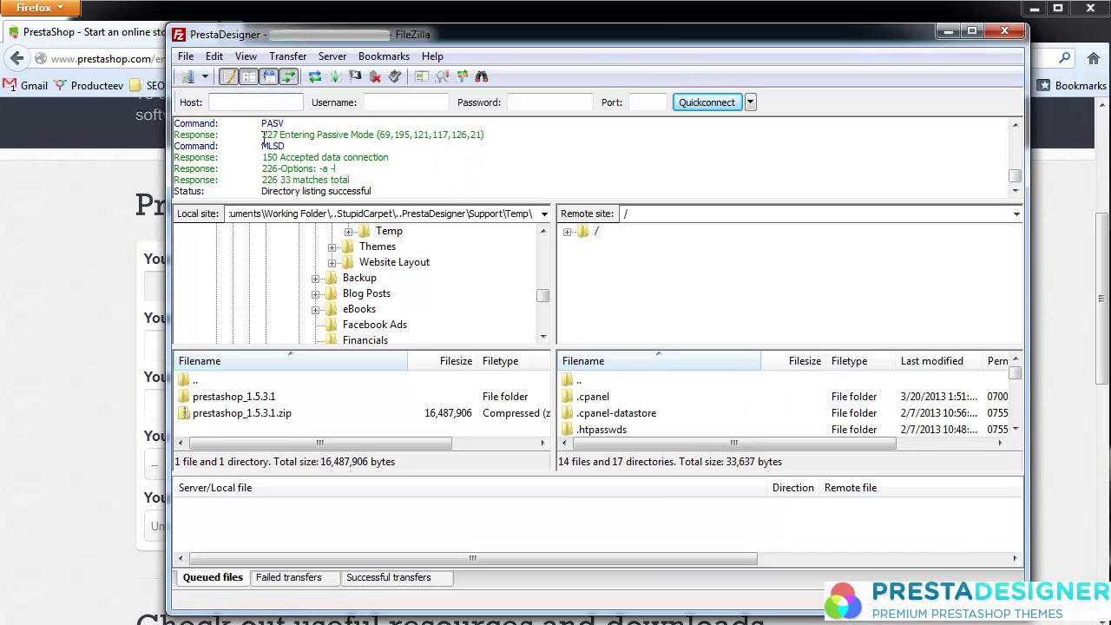
{"action": "left_click", "coordinate": [389, 234]}
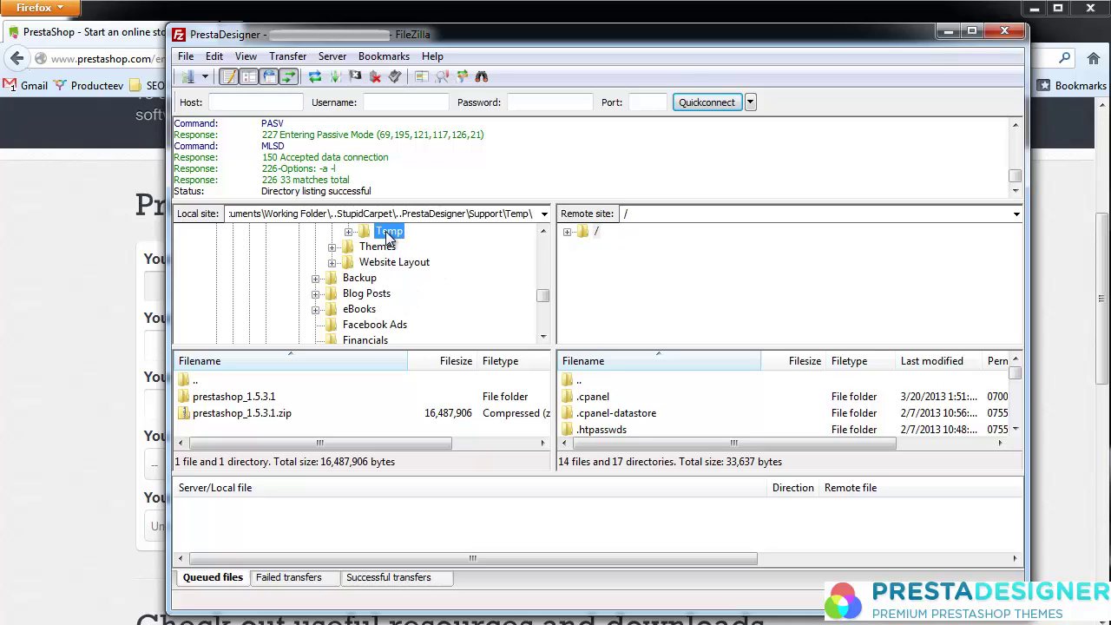
{"action": "double_click", "coordinate": [228, 399]}
{"action": "double_click", "coordinate": [213, 397]}
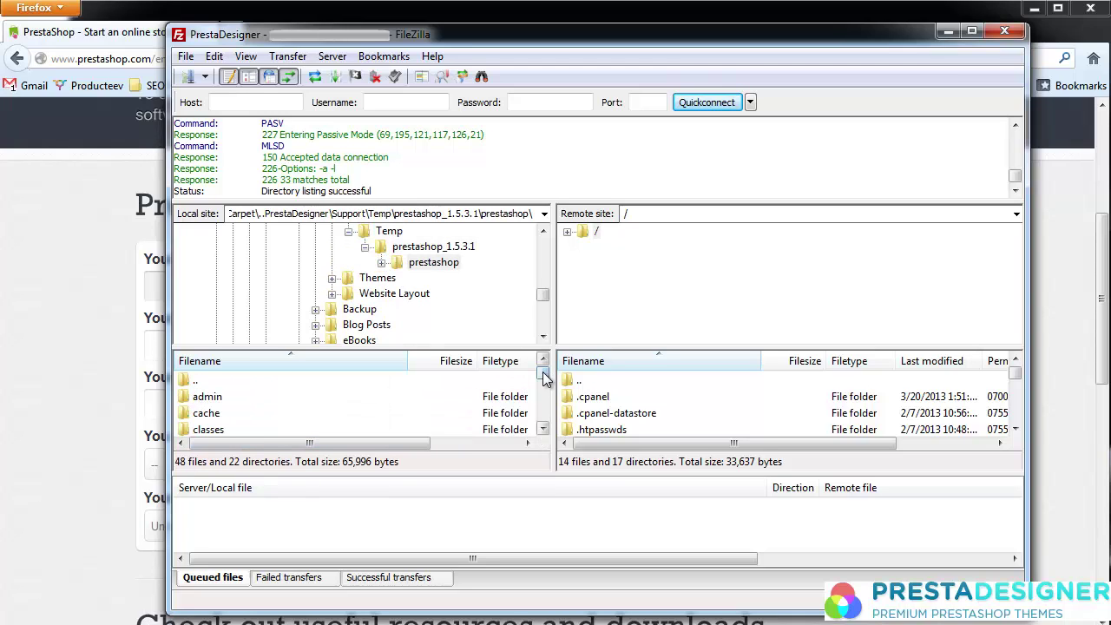
{"action": "left_click_drag", "start_coordinate": [544, 375], "coordinate": [544, 418]}
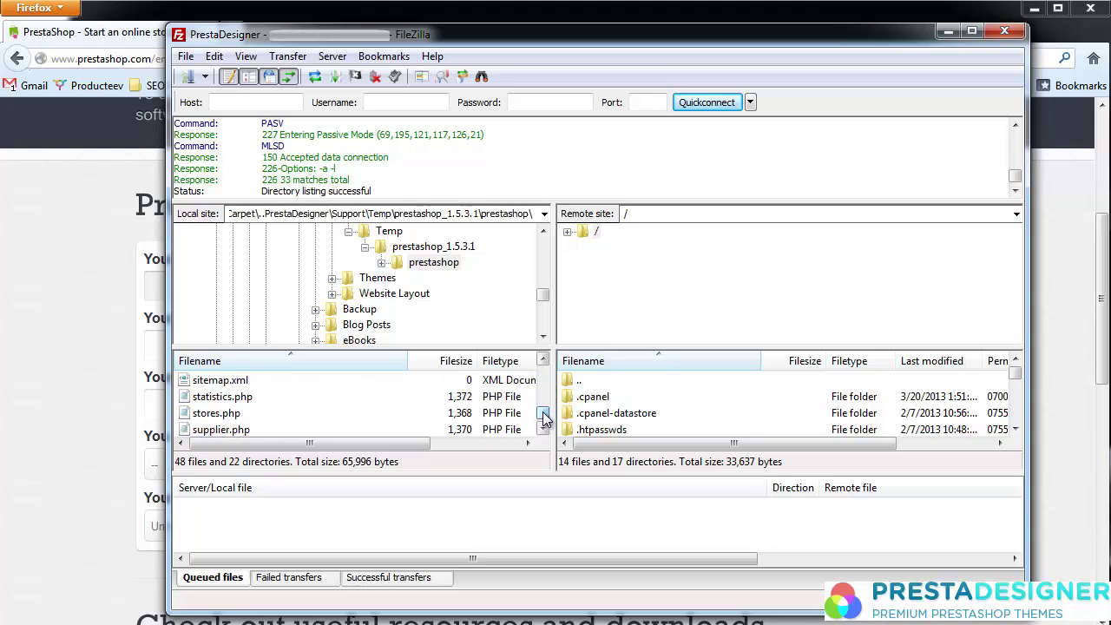
Step: Browse the remote side to /public_html/prestadesigner
{"action": "left_click", "coordinate": [568, 231]}
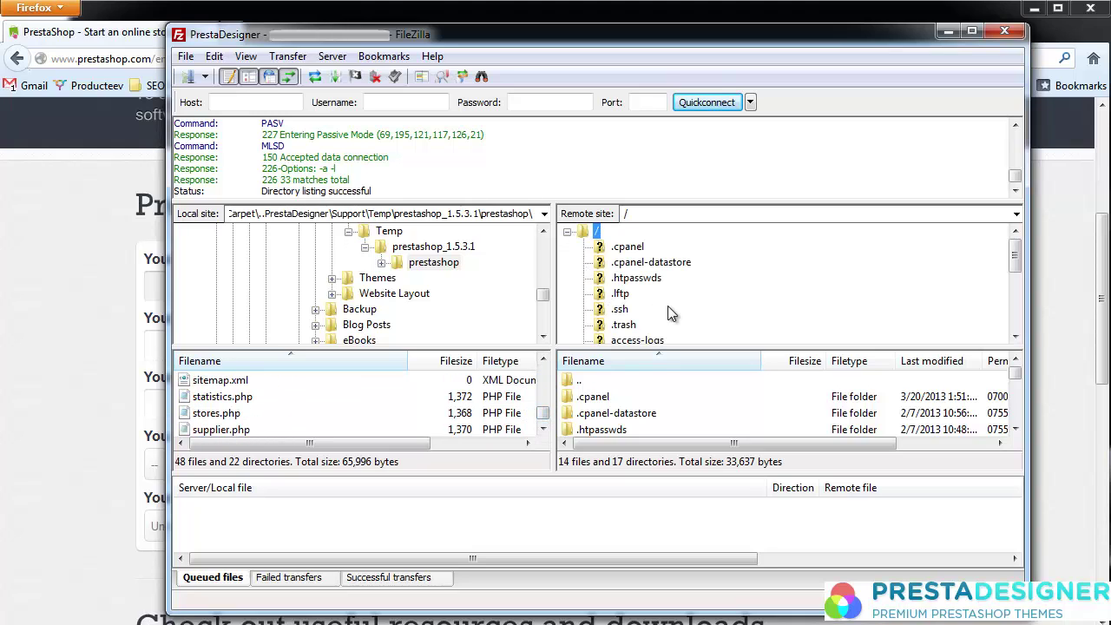
{"action": "left_click_drag", "start_coordinate": [1015, 257], "coordinate": [1015, 296]}
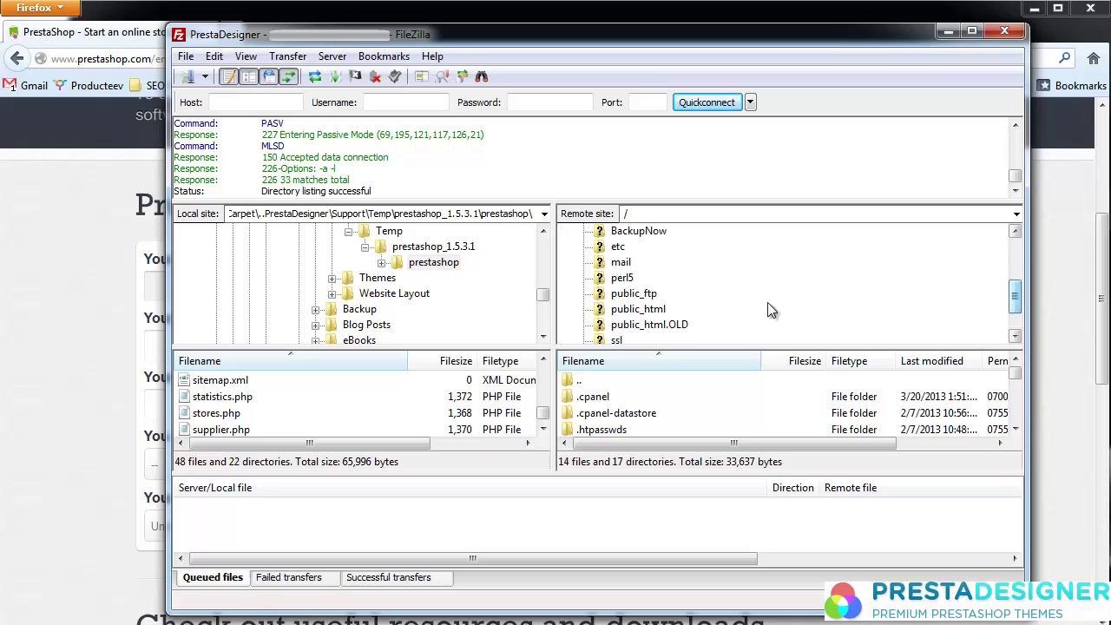
{"action": "left_click", "coordinate": [638, 310]}
{"action": "left_click", "coordinate": [645, 296]}
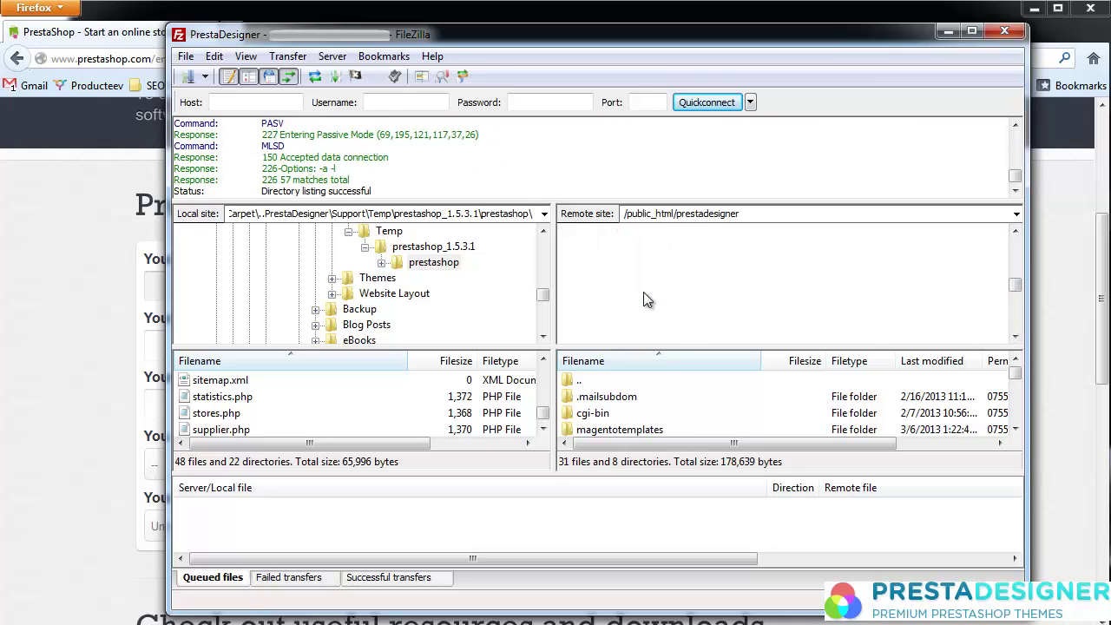
Step: Create a 'temp' directory inside prestadesigner on the server and open it
{"action": "right_click", "coordinate": [647, 235]}
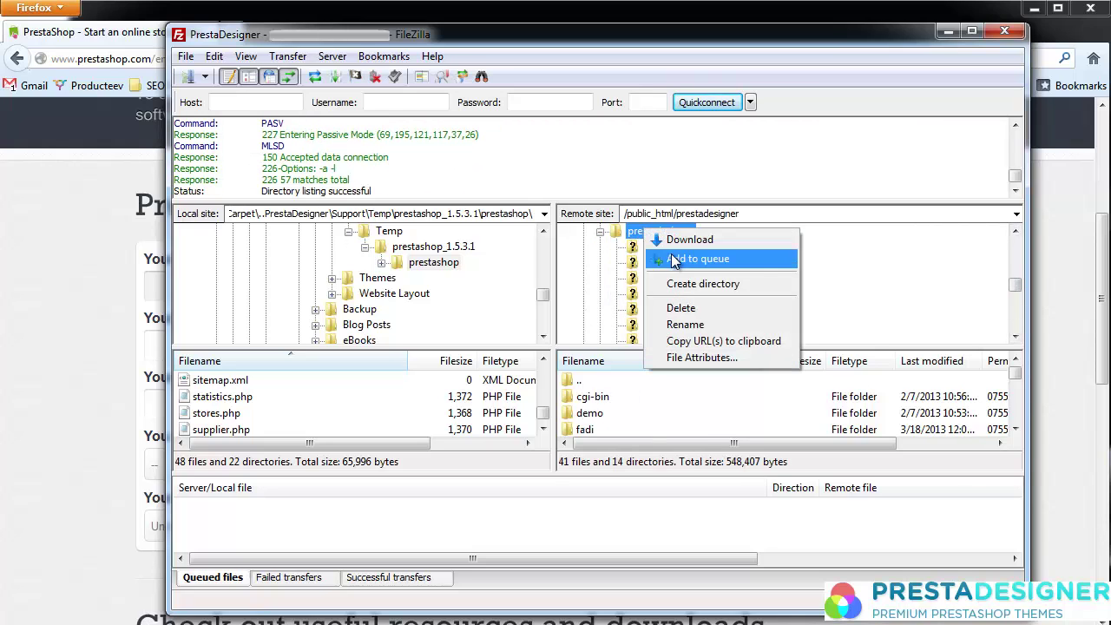
{"action": "left_click", "coordinate": [688, 284]}
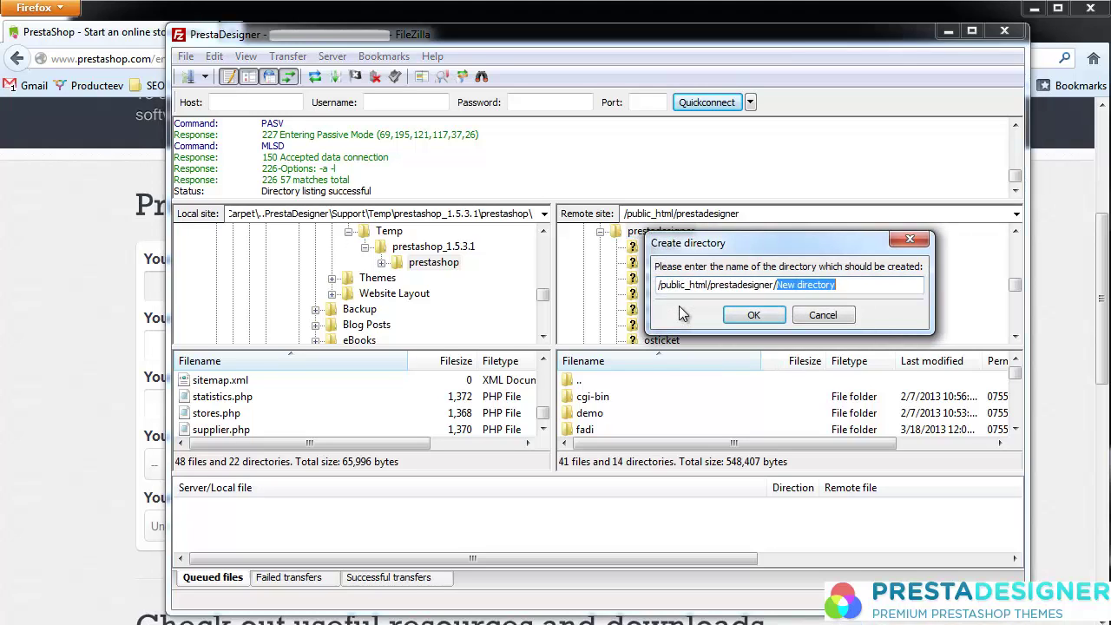
{"action": "type", "text": "temp"}
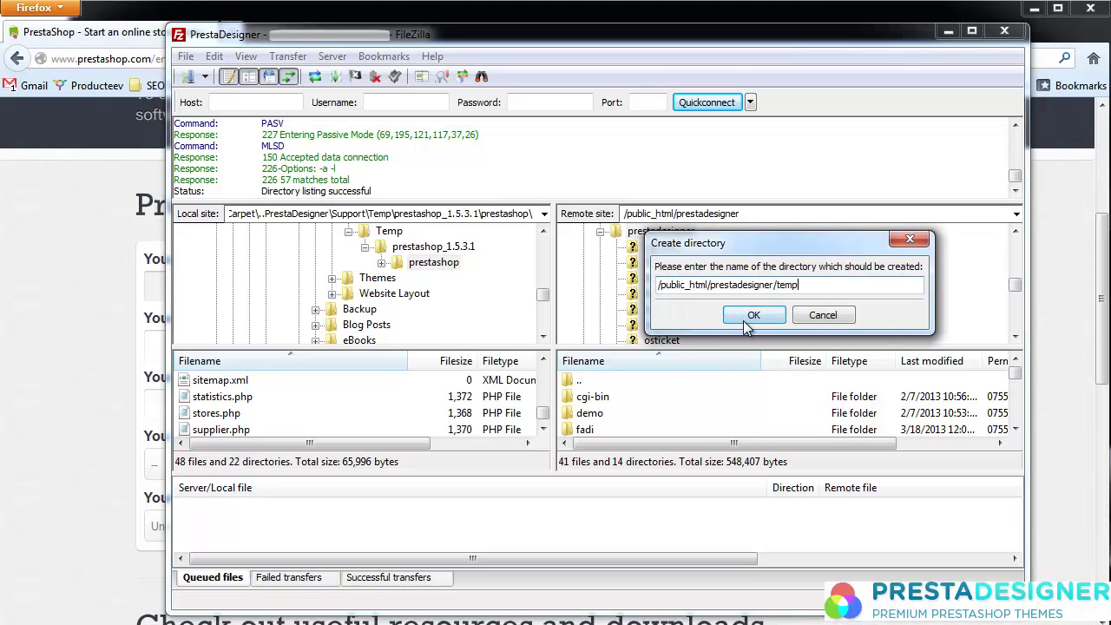
{"action": "left_click", "coordinate": [738, 316]}
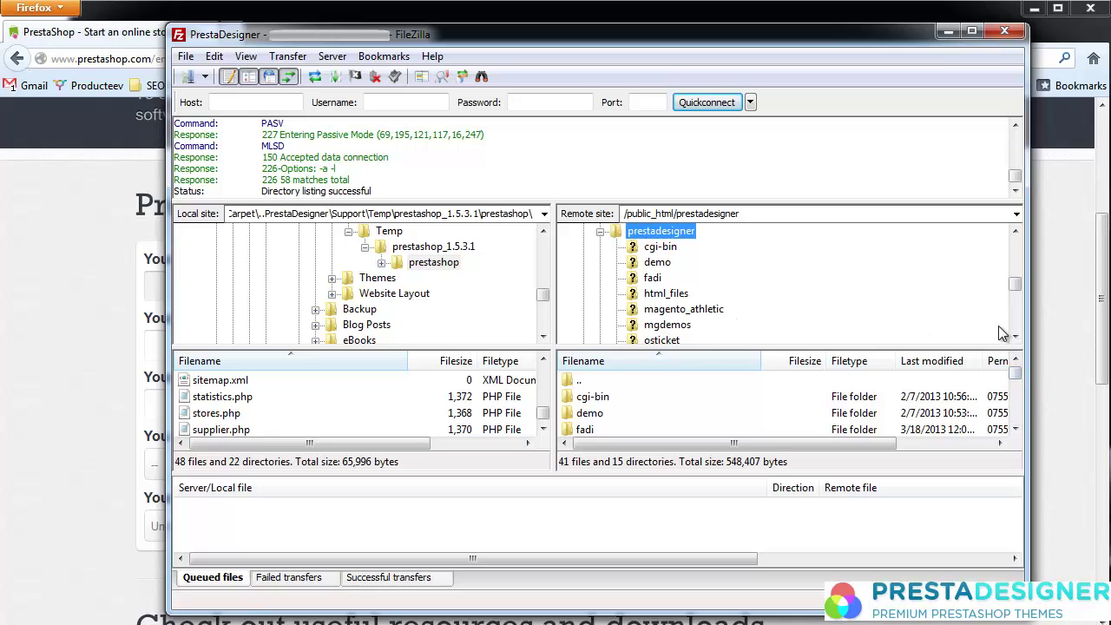
{"action": "left_click_drag", "start_coordinate": [1017, 367], "coordinate": [1020, 396]}
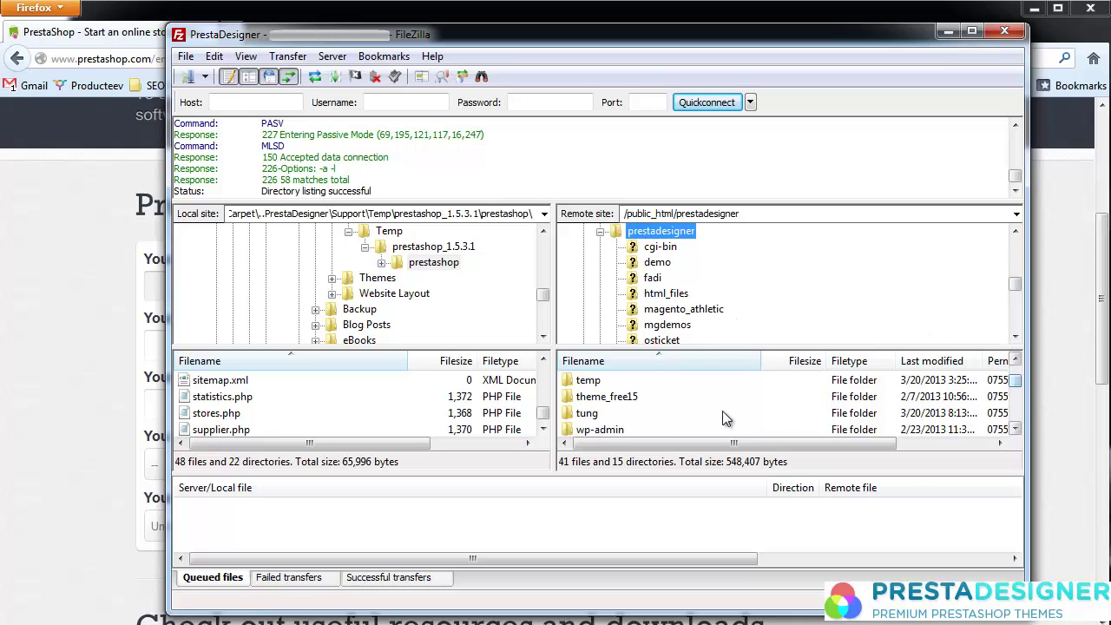
{"action": "double_click", "coordinate": [586, 387]}
Step: Select all local PrestaShop files and folders and upload them to the server's temp folder
{"action": "left_click", "coordinate": [231, 429]}
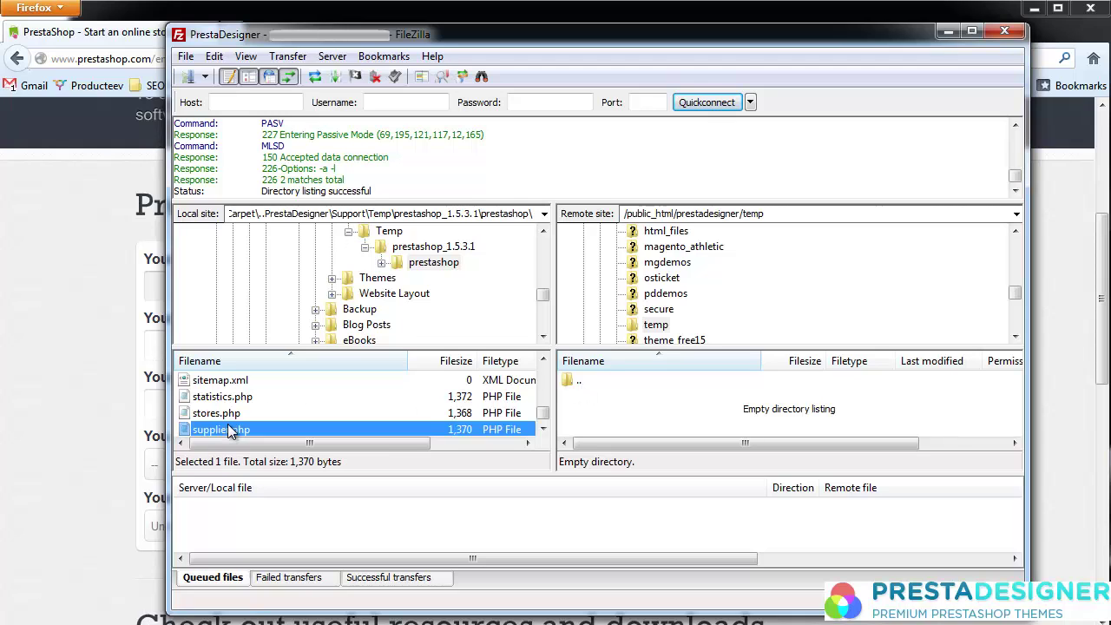
{"action": "key", "text": "ctrl+a"}
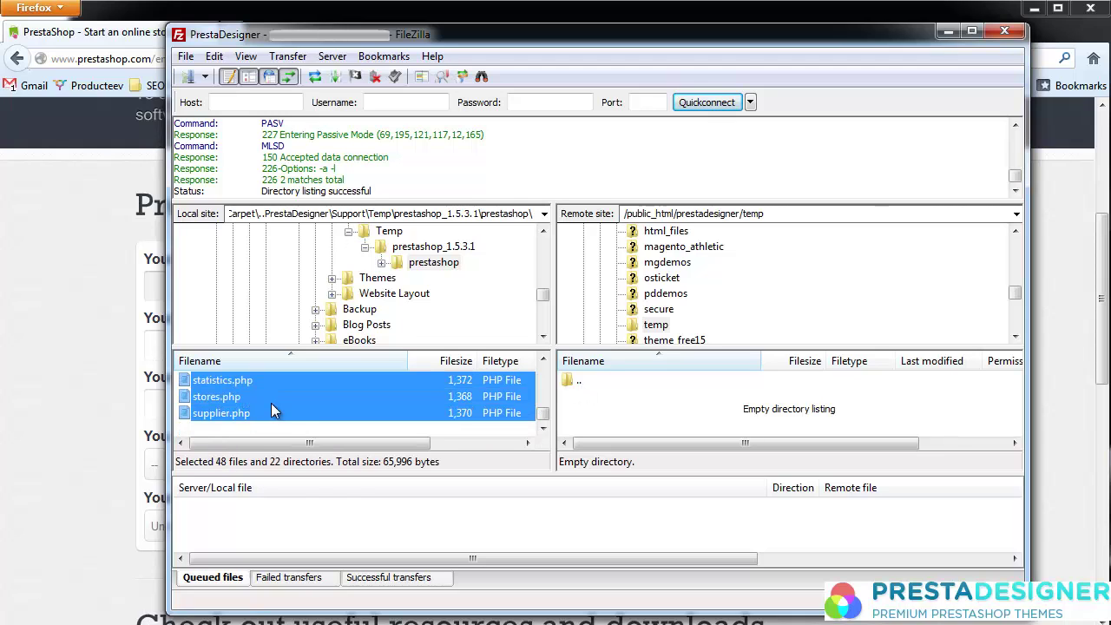
{"action": "scroll", "coordinate": [290, 408], "scroll_direction": "up", "scroll_amount": 15}
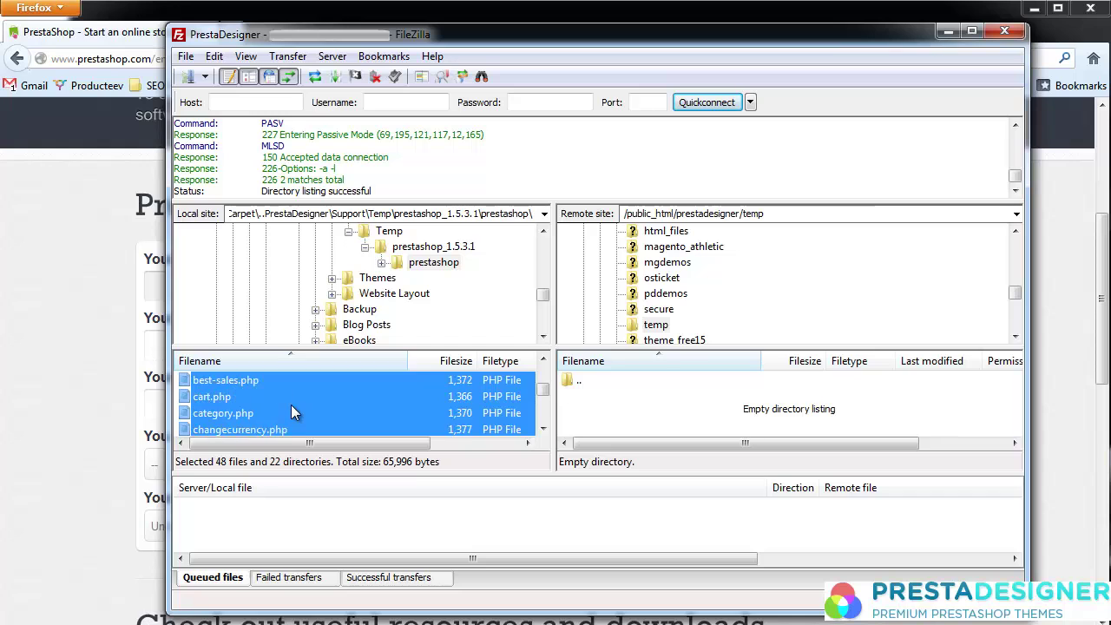
{"action": "scroll", "coordinate": [291, 404], "scroll_direction": "up", "scroll_amount": 10}
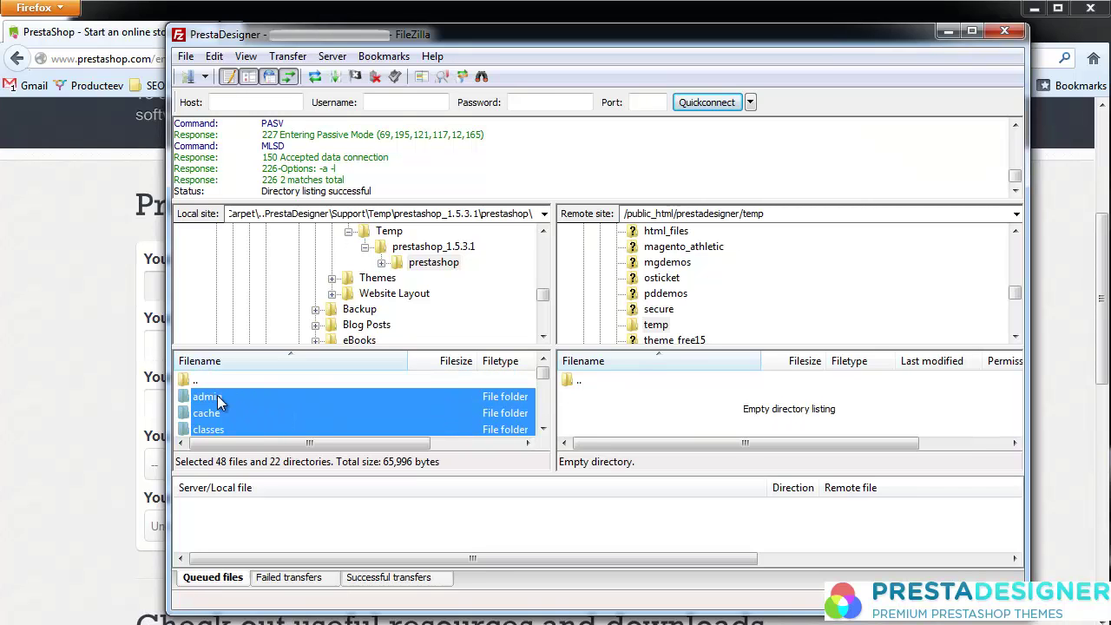
{"action": "left_click_drag", "start_coordinate": [217, 401], "coordinate": [649, 411]}
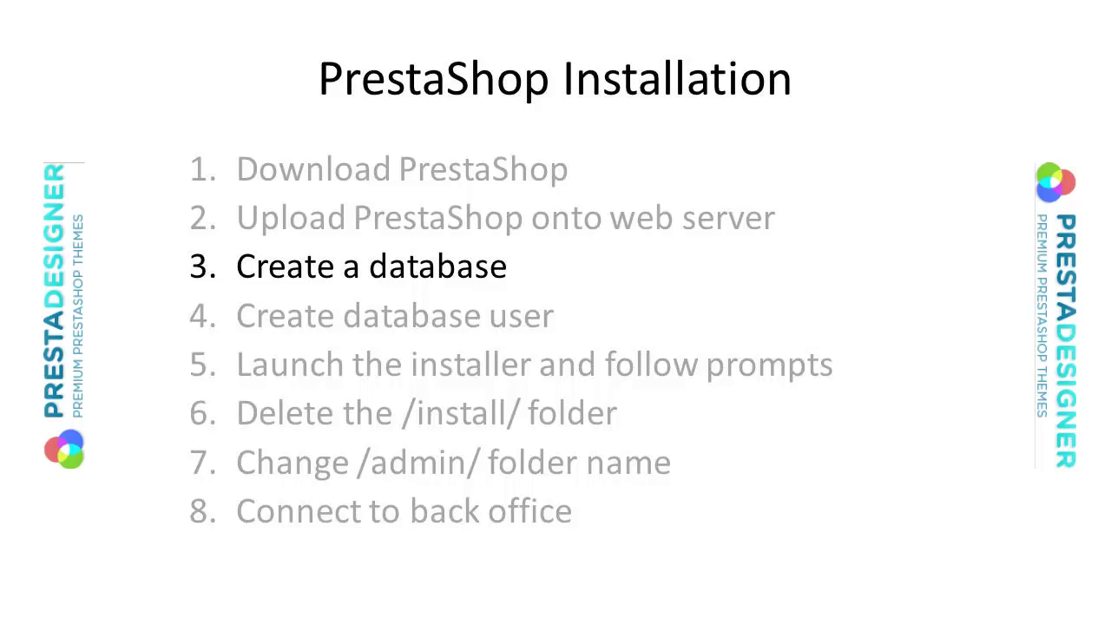
Step: Load bluehost.com, go to the Control Panel login, and open MySQL Databases
{"action": "type", "text": "bluehost.com/"}
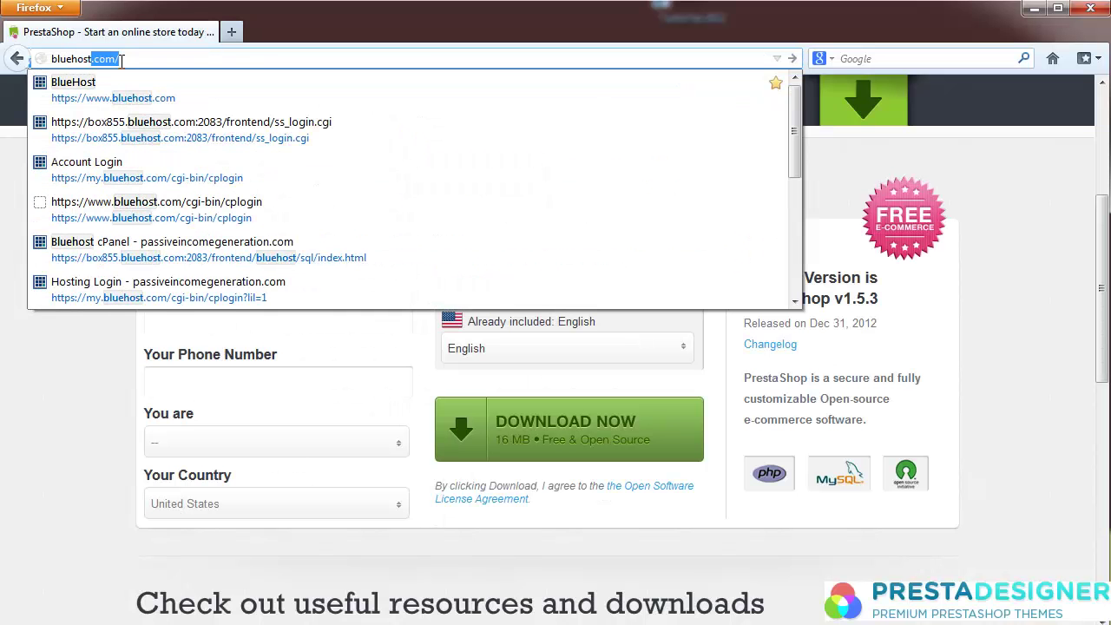
{"action": "key", "text": "Return"}
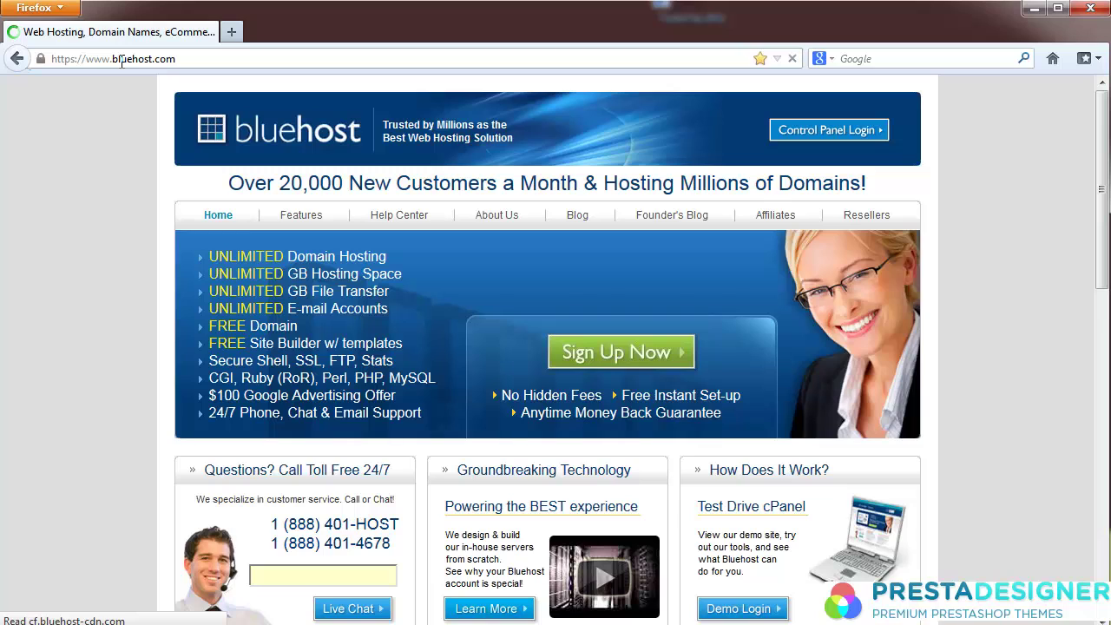
{"action": "left_click", "coordinate": [807, 131]}
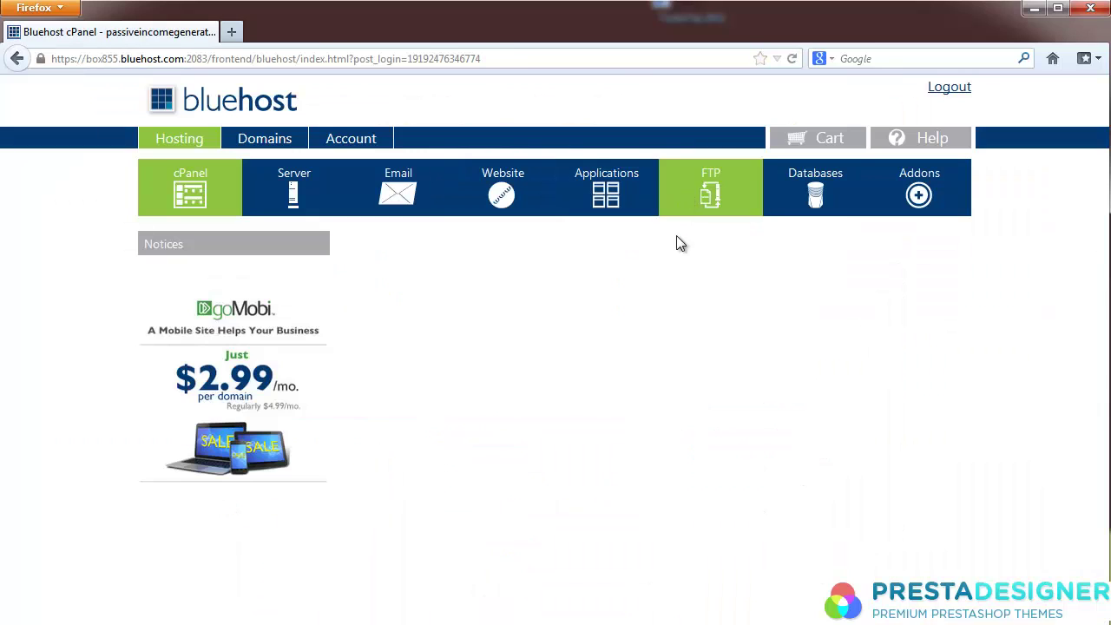
{"action": "left_click_drag", "start_coordinate": [1103, 198], "coordinate": [1103, 259]}
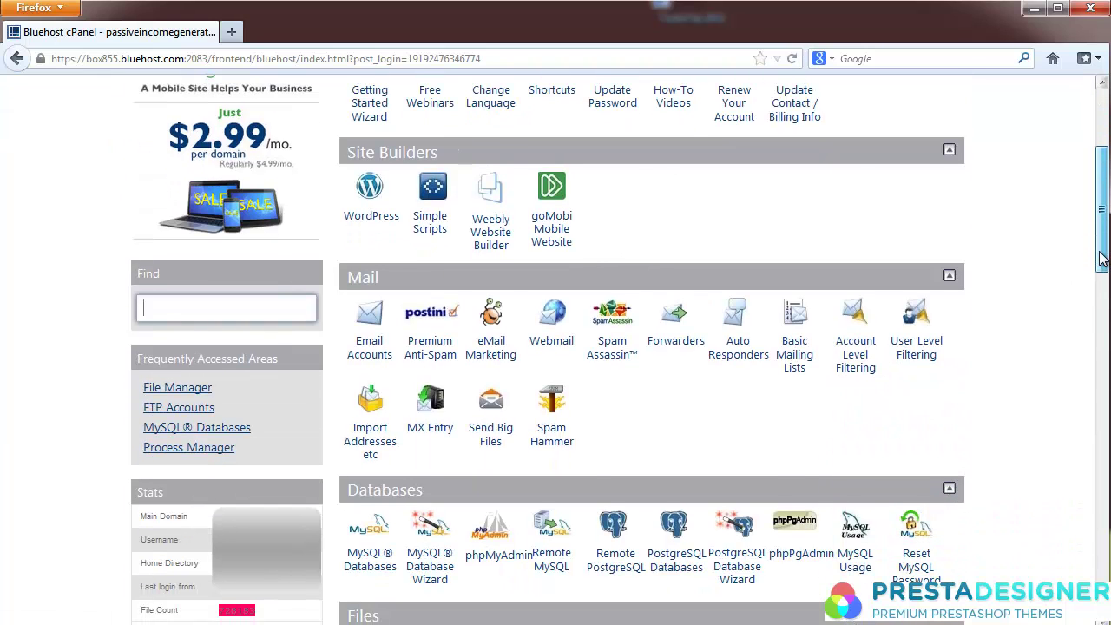
{"action": "left_click", "coordinate": [370, 534]}
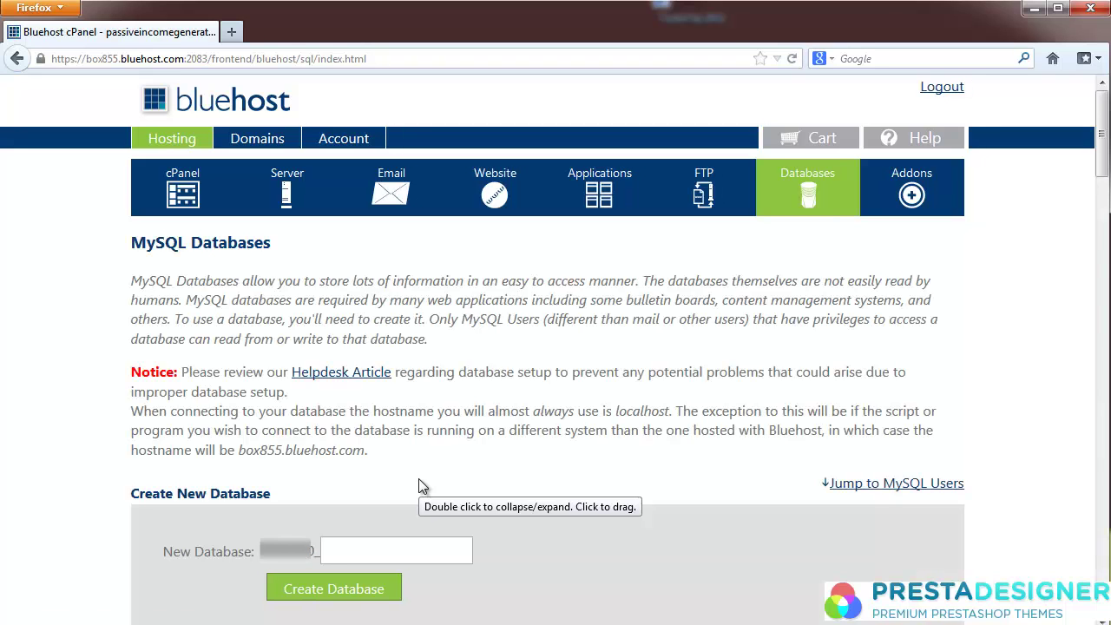
Step: Create a MySQL database named testsite, then return to the databases page
{"action": "left_click", "coordinate": [402, 551]}
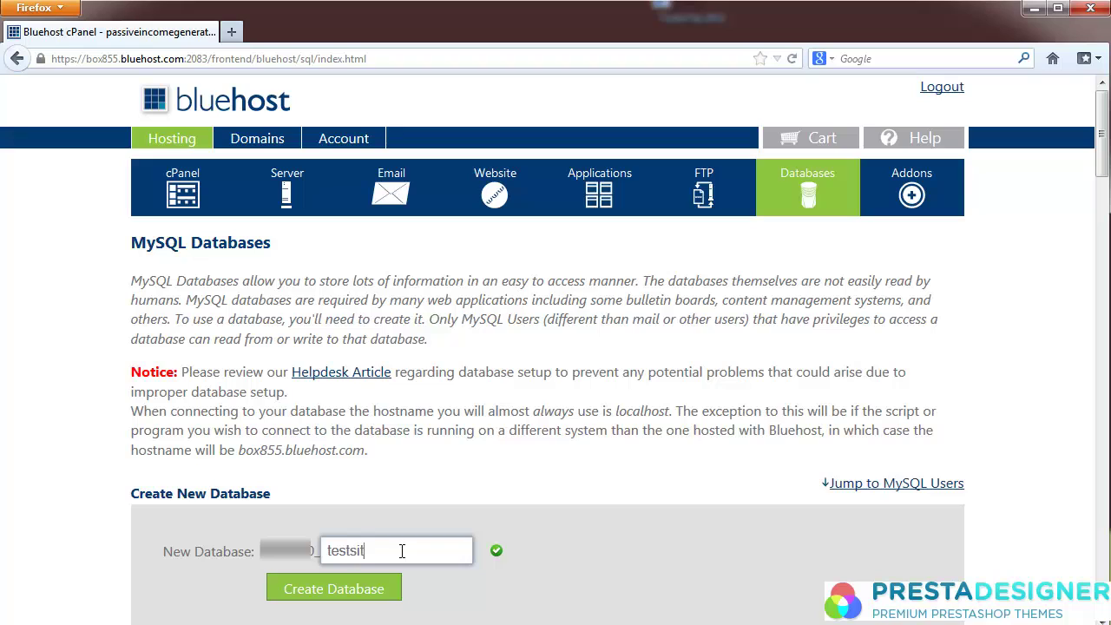
{"action": "left_click", "coordinate": [363, 596]}
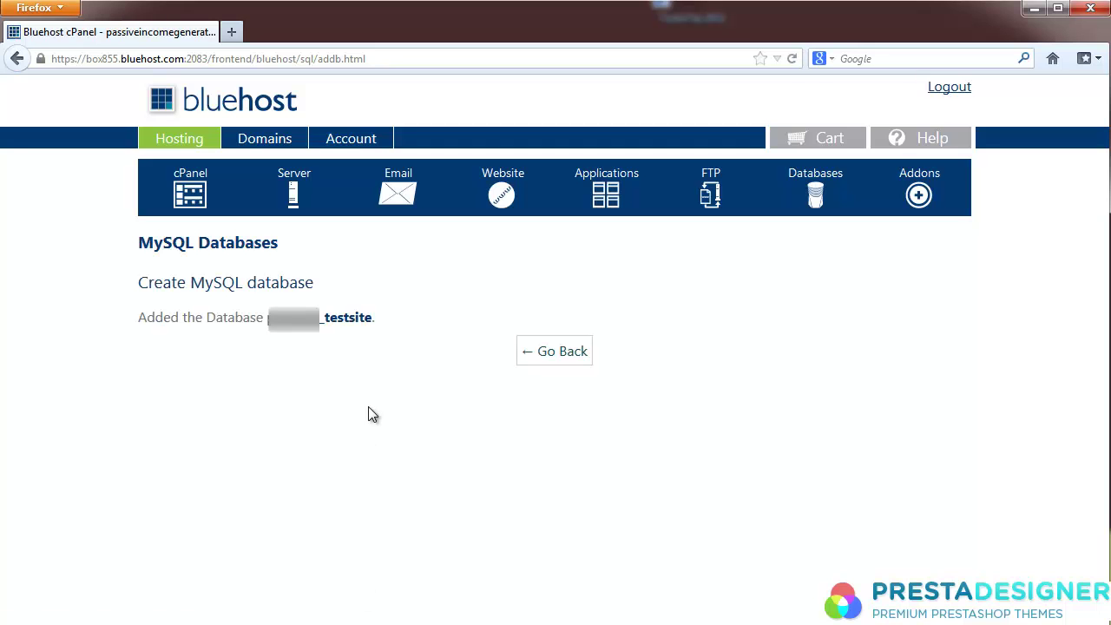
{"action": "left_click", "coordinate": [563, 363]}
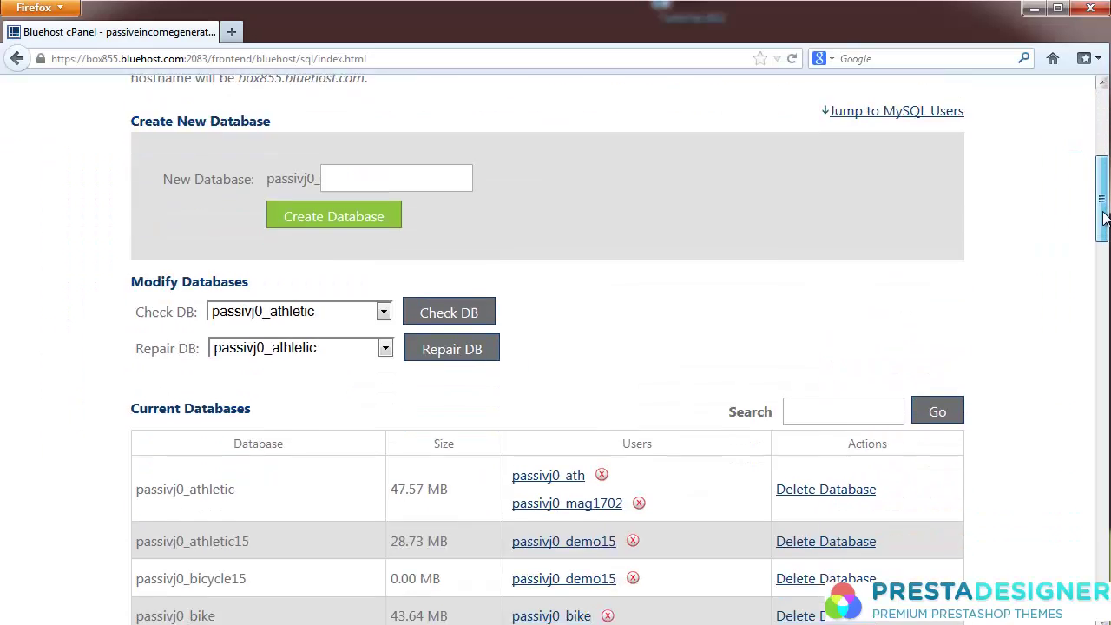
Step: Add the MySQL user 'test' with a password entered and confirmed
{"action": "scroll", "coordinate": [795, 336], "scroll_direction": "down", "scroll_amount": 10}
{"action": "left_click", "coordinate": [347, 119]}
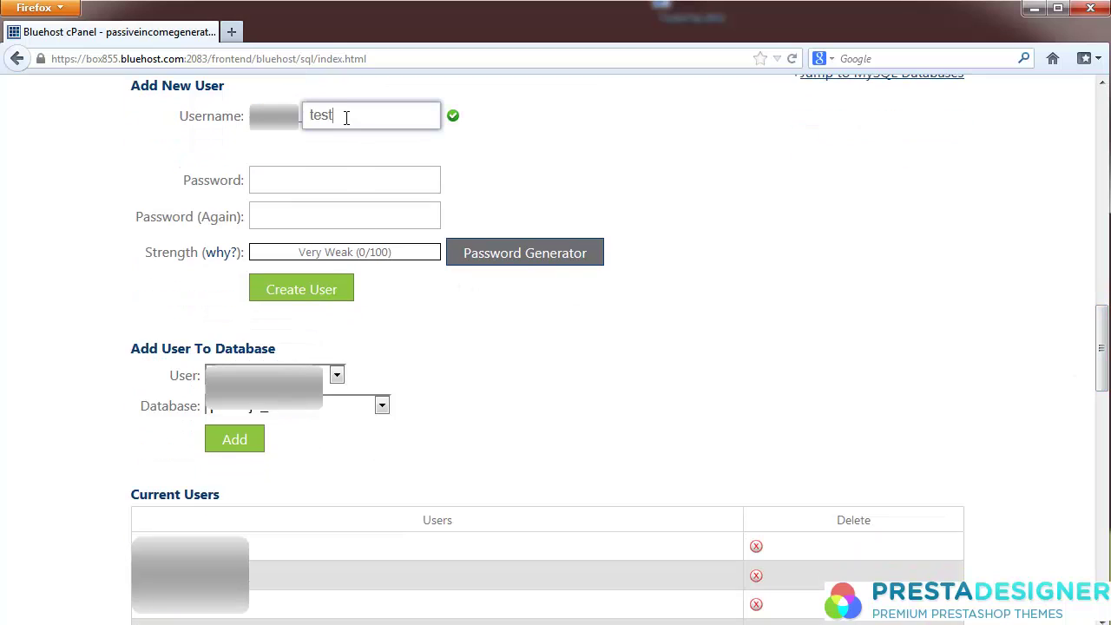
{"action": "left_click", "coordinate": [356, 179]}
{"action": "type", "text": "*********"}
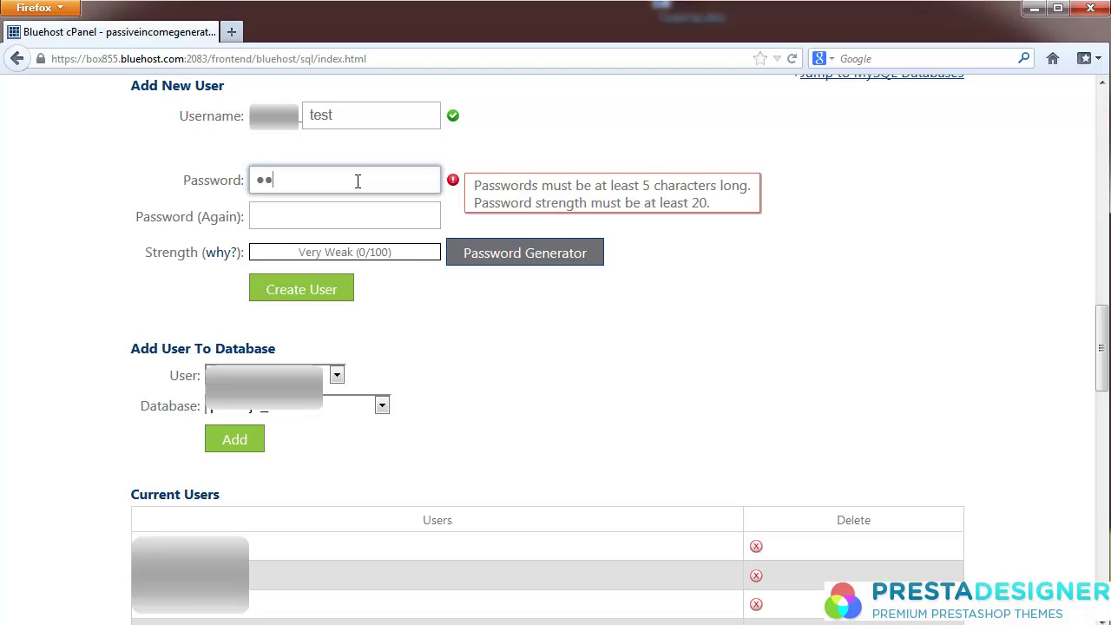
{"action": "type", "text": "*"}
{"action": "key", "text": "Tab"}
{"action": "type", "text": "******"}
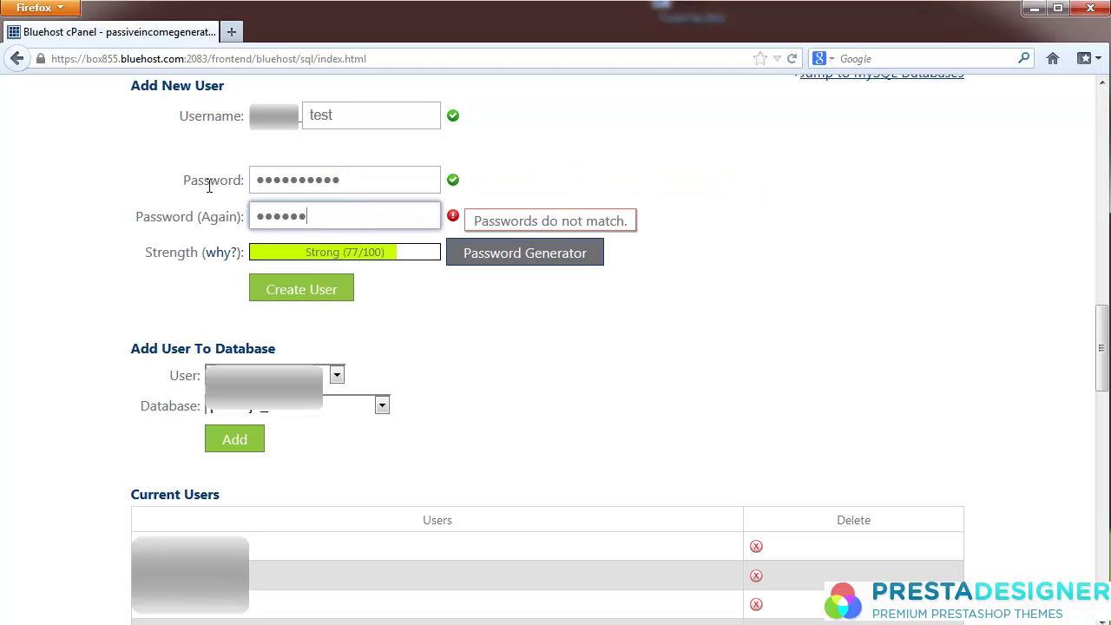
{"action": "type", "text": "****"}
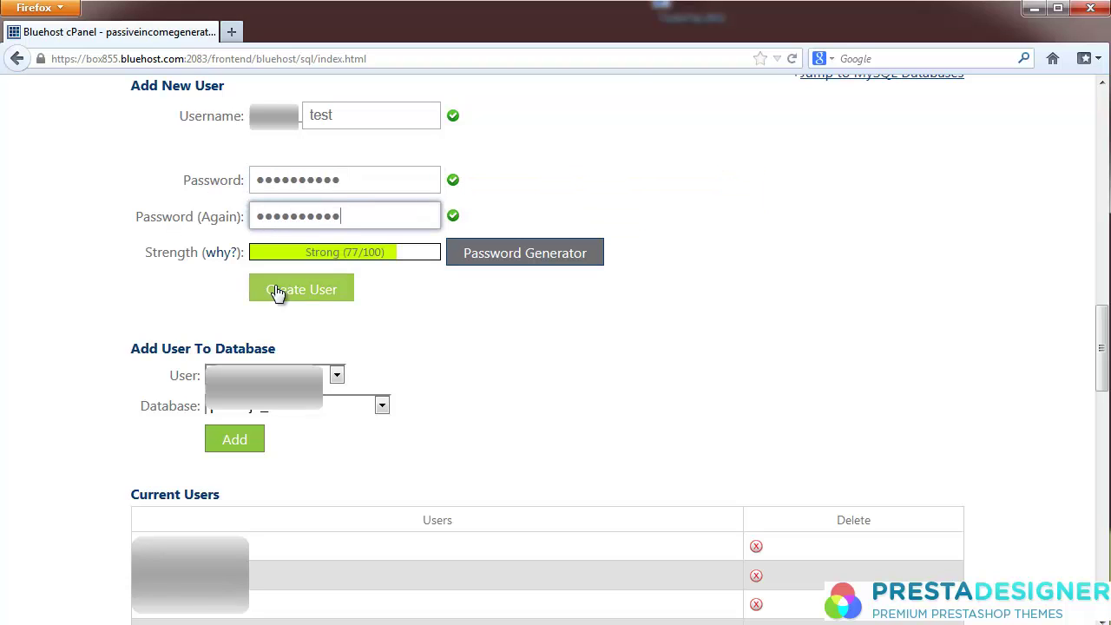
{"action": "left_click", "coordinate": [305, 295]}
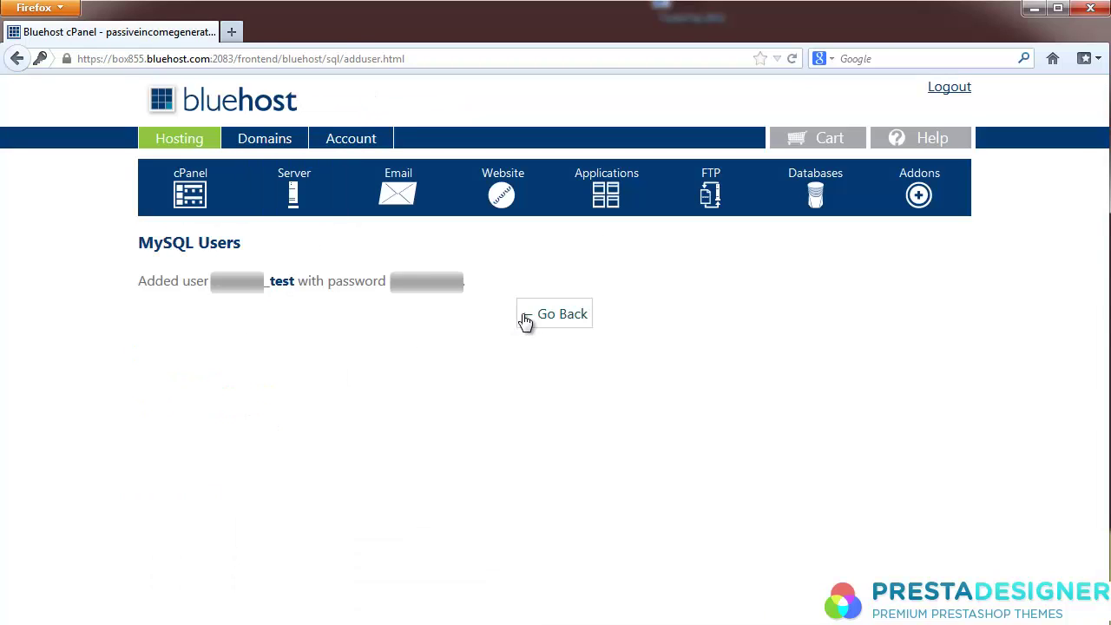
Step: Add the _test user to the _testsite database
{"action": "left_click", "coordinate": [562, 317]}
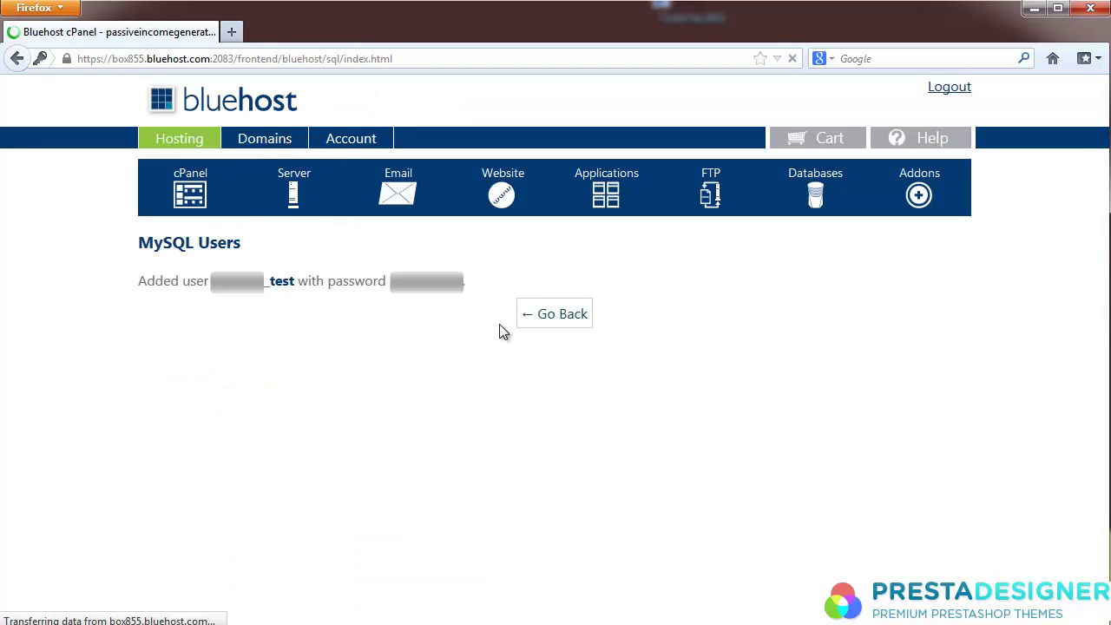
{"action": "scroll", "coordinate": [486, 354], "scroll_direction": "down", "scroll_amount": 10}
{"action": "left_click", "coordinate": [296, 215]}
{"action": "scroll", "coordinate": [291, 469], "scroll_direction": "down", "scroll_amount": 10}
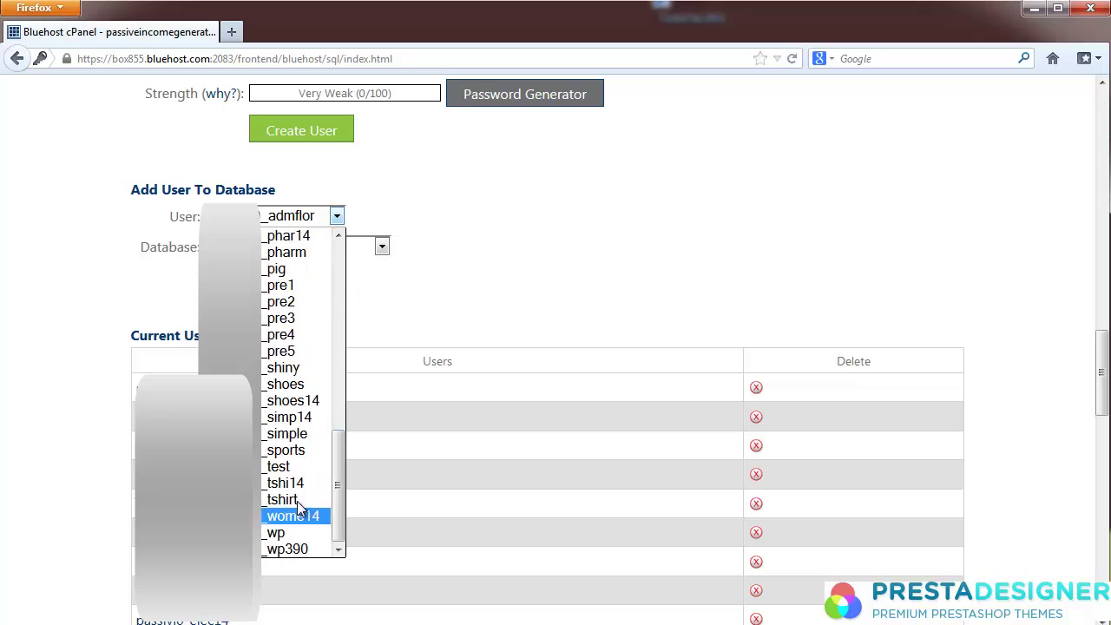
{"action": "left_click", "coordinate": [282, 466]}
{"action": "left_click", "coordinate": [382, 247]}
{"action": "scroll", "coordinate": [304, 486], "scroll_direction": "down", "scroll_amount": 10}
{"action": "left_click", "coordinate": [291, 478]}
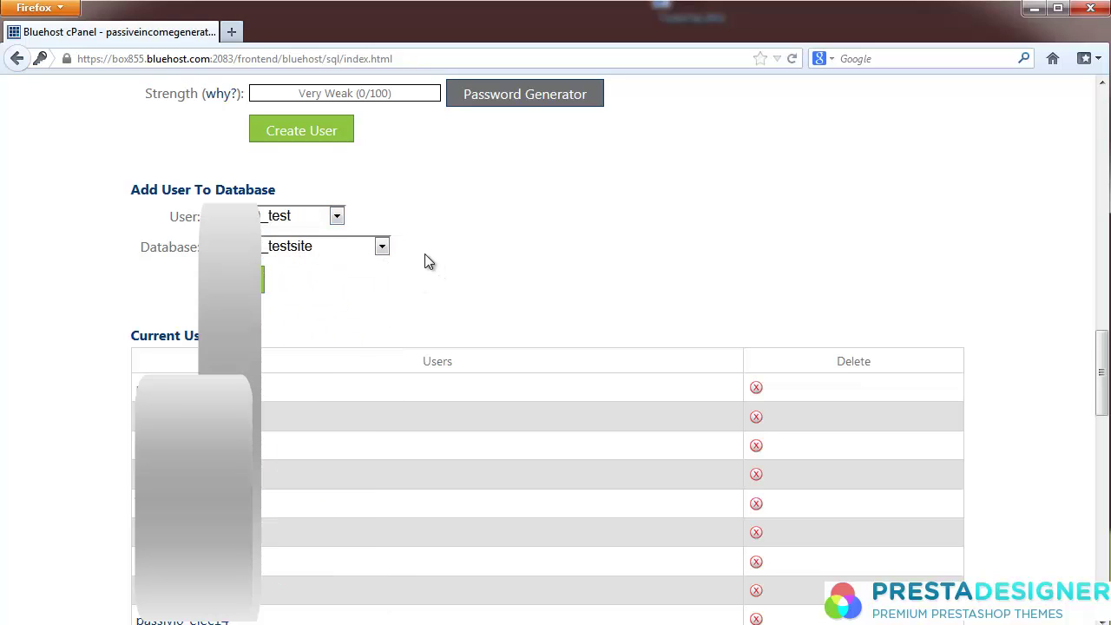
{"action": "left_click", "coordinate": [262, 279]}
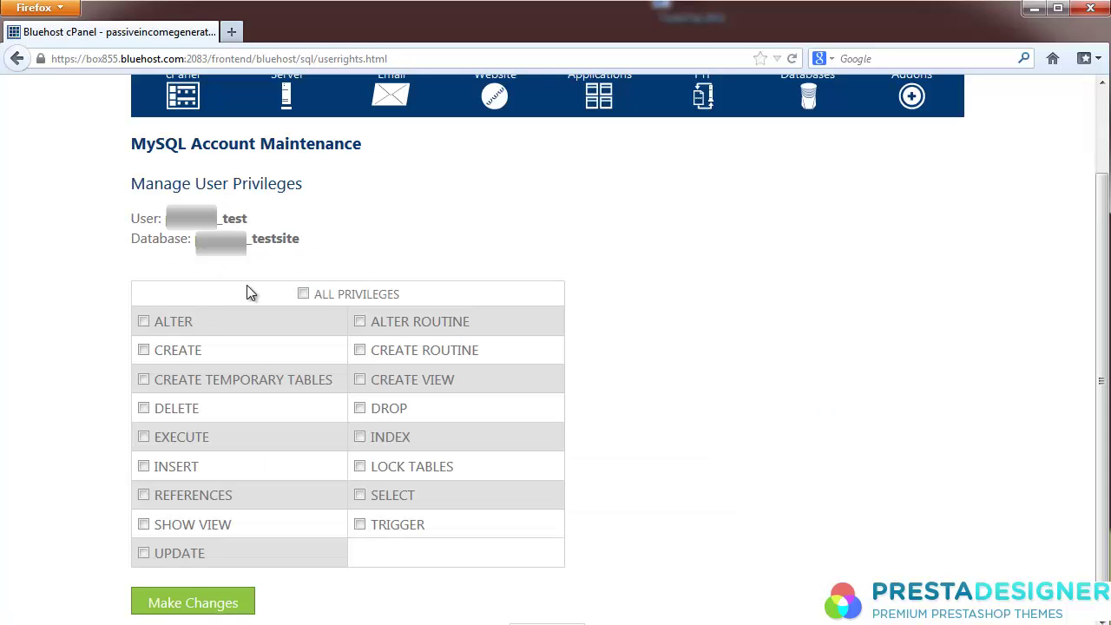
Step: Grant the user ALL PRIVILEGES and save the changes
{"action": "left_click", "coordinate": [301, 297]}
{"action": "left_click", "coordinate": [201, 608]}
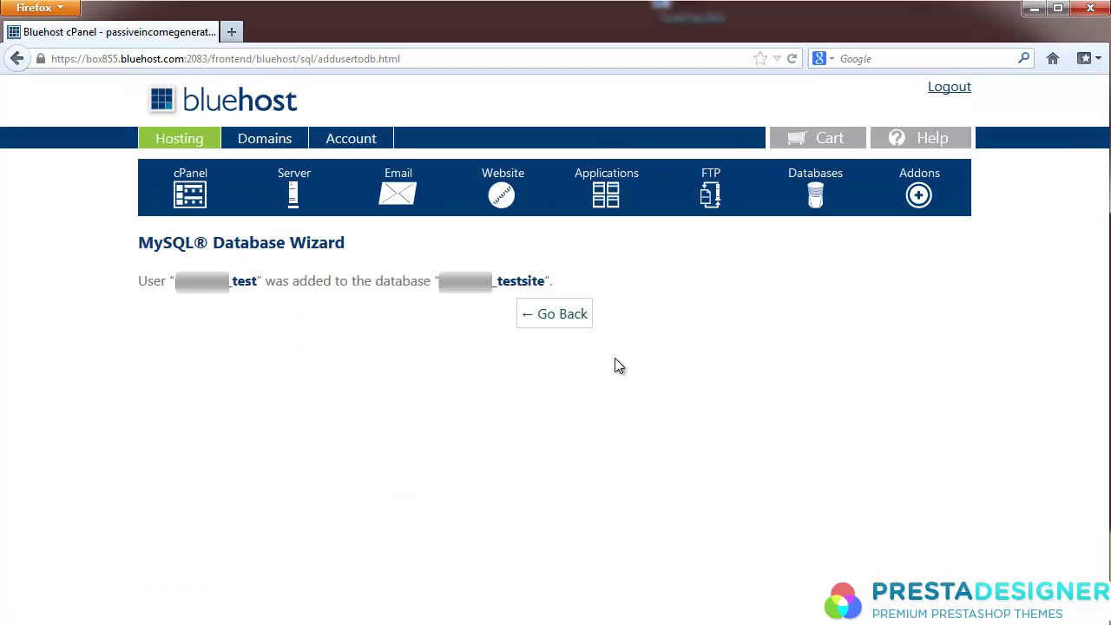
{"action": "left_click", "coordinate": [550, 317]}
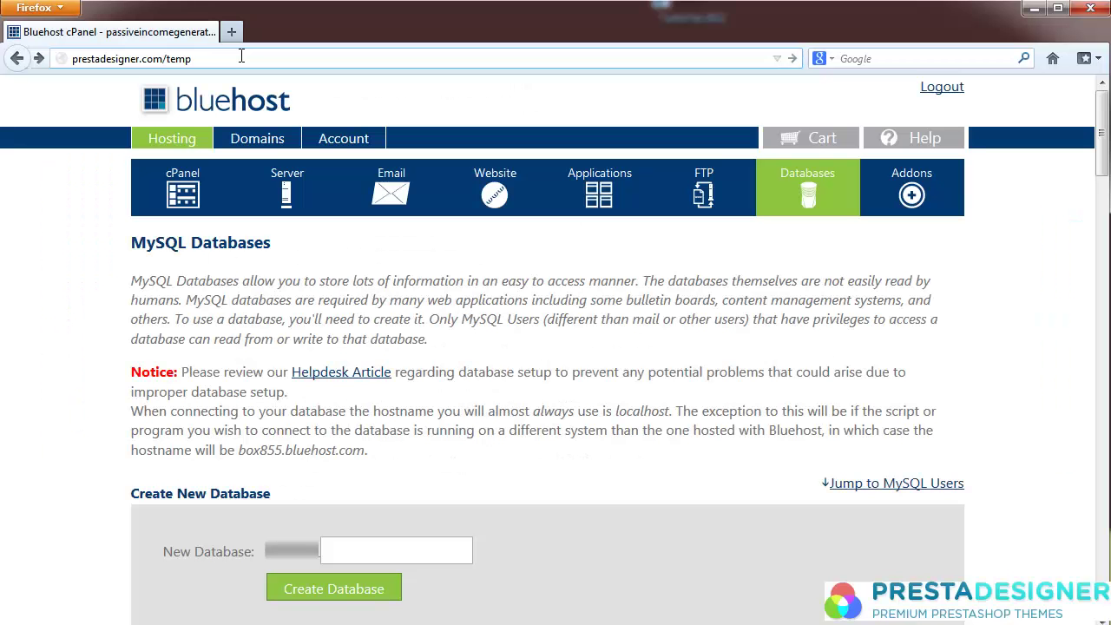
Step: Load the installer at prestadesigner.com/temp, agree to the licence terms, and continue
{"action": "key", "text": "Return"}
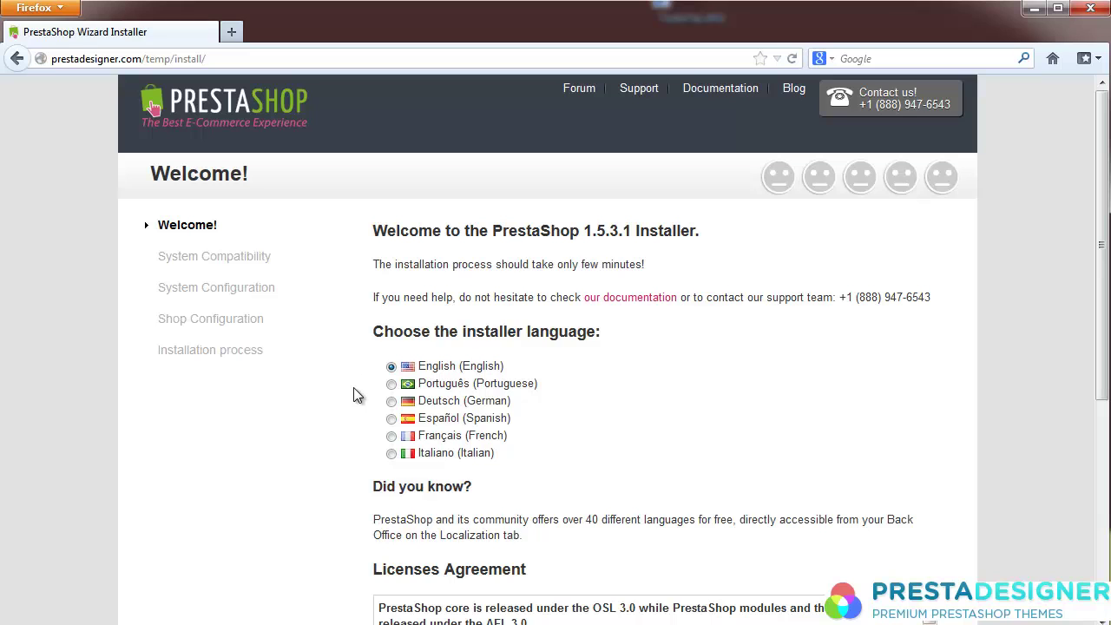
{"action": "scroll", "coordinate": [347, 408], "scroll_direction": "down", "scroll_amount": 6}
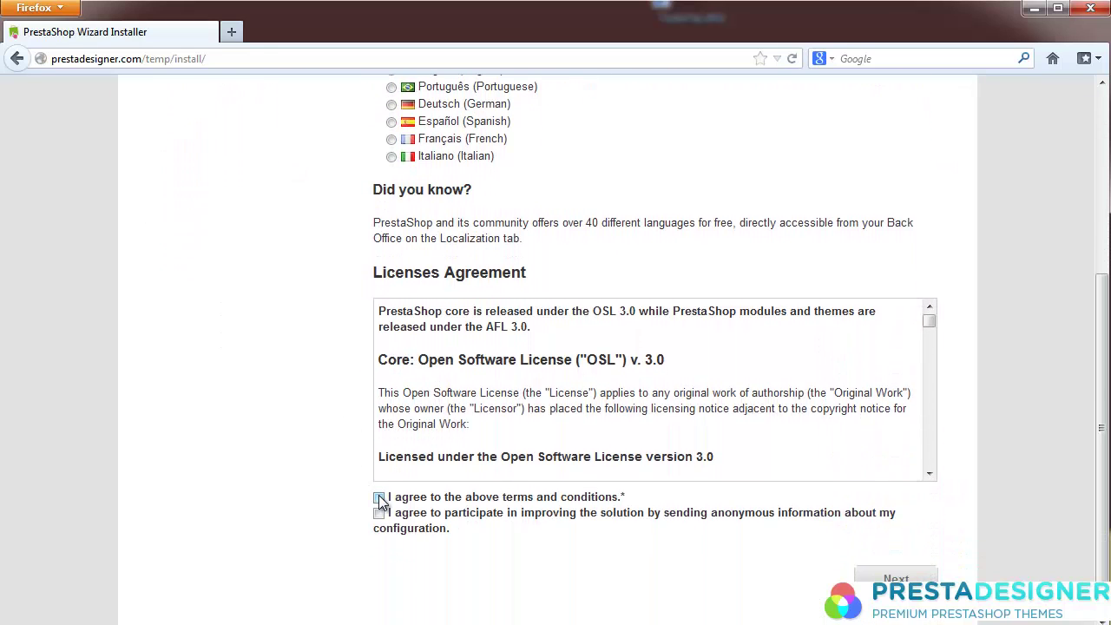
{"action": "left_click", "coordinate": [378, 498]}
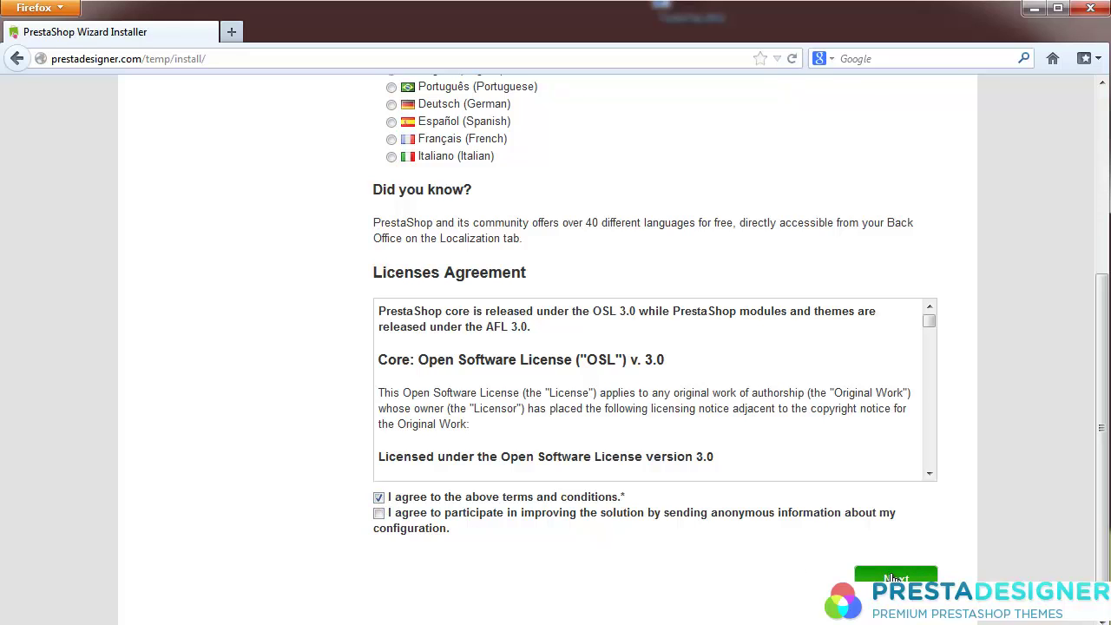
{"action": "left_click", "coordinate": [895, 577]}
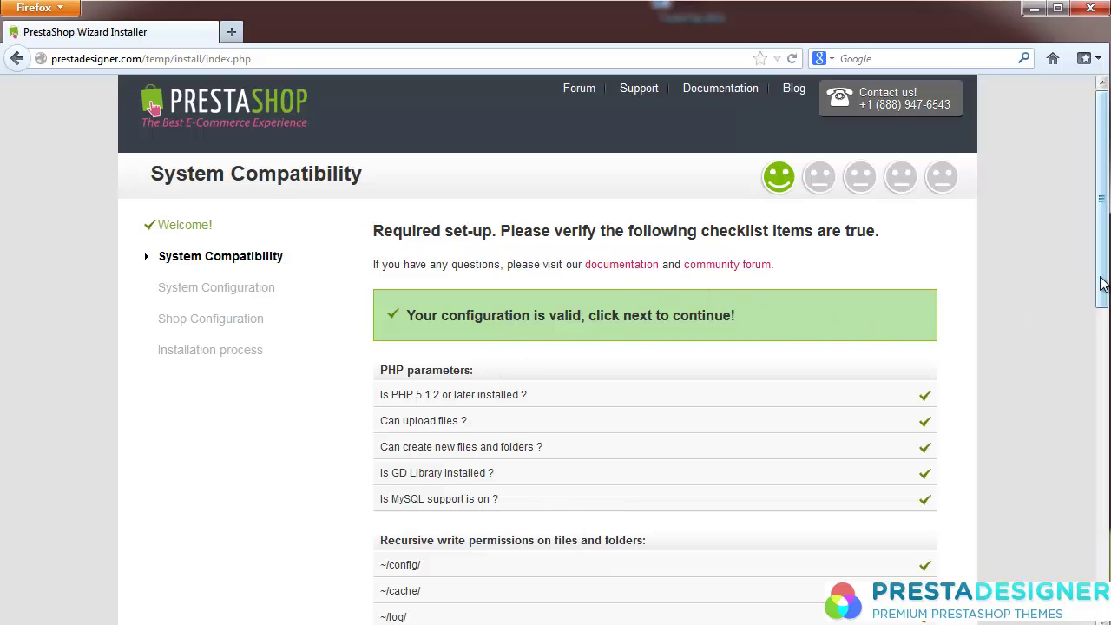
Step: Re-run the system compatibility checks and continue to the database configuration step
{"action": "left_click_drag", "start_coordinate": [1103, 284], "coordinate": [1094, 561]}
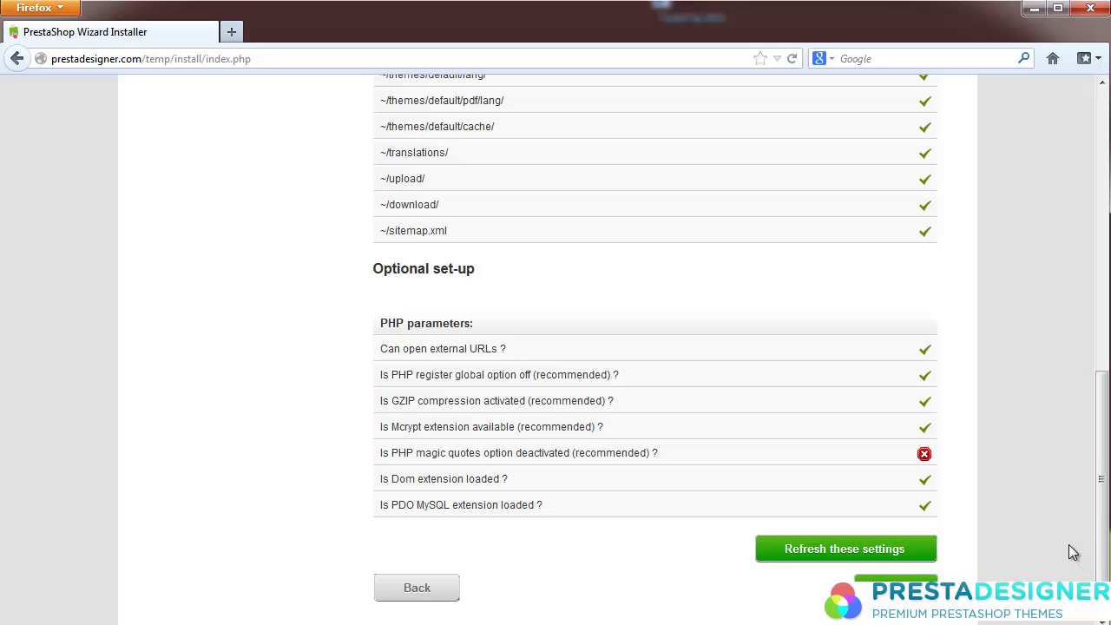
{"action": "left_click", "coordinate": [920, 548]}
{"action": "left_click", "coordinate": [896, 583]}
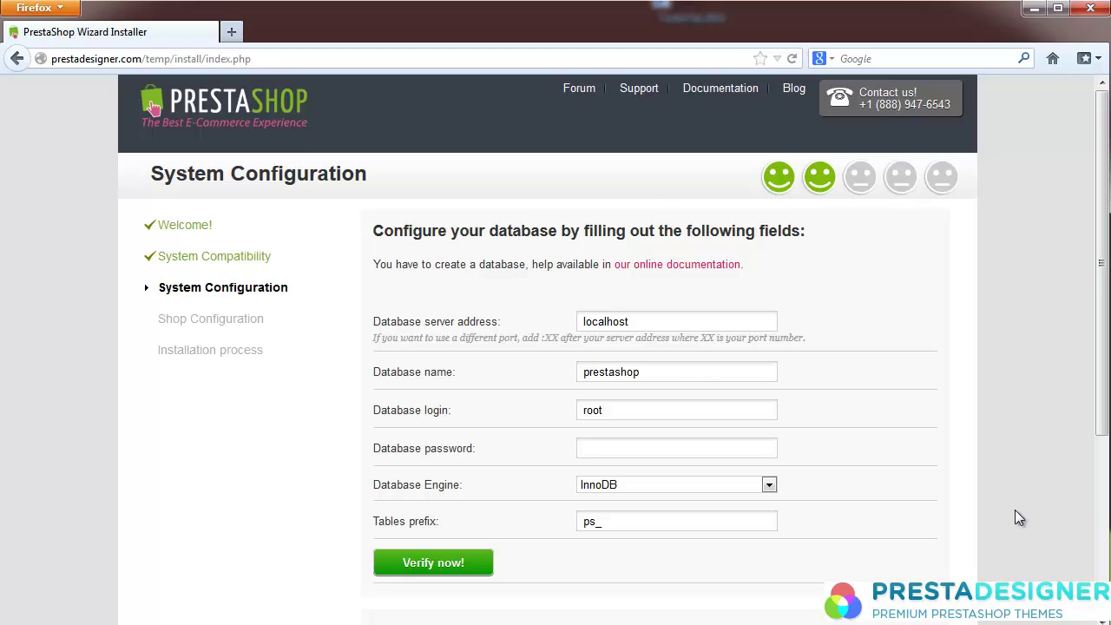
Step: Set the database name to _testsite and verify the database connection
{"action": "double_click", "coordinate": [682, 373]}
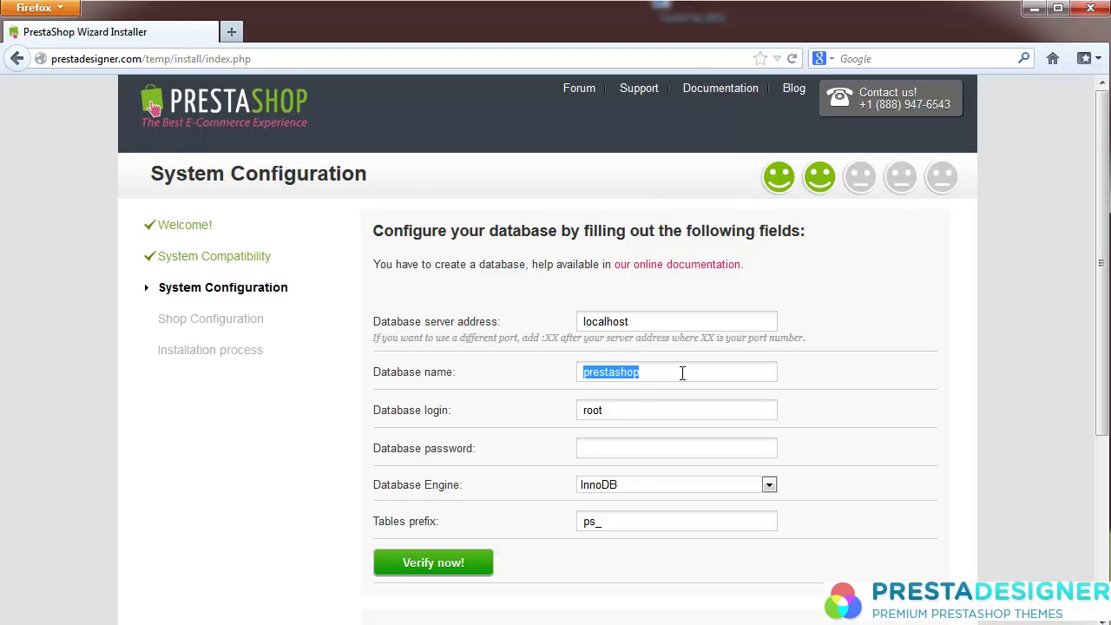
{"action": "type", "text": "_testsite"}
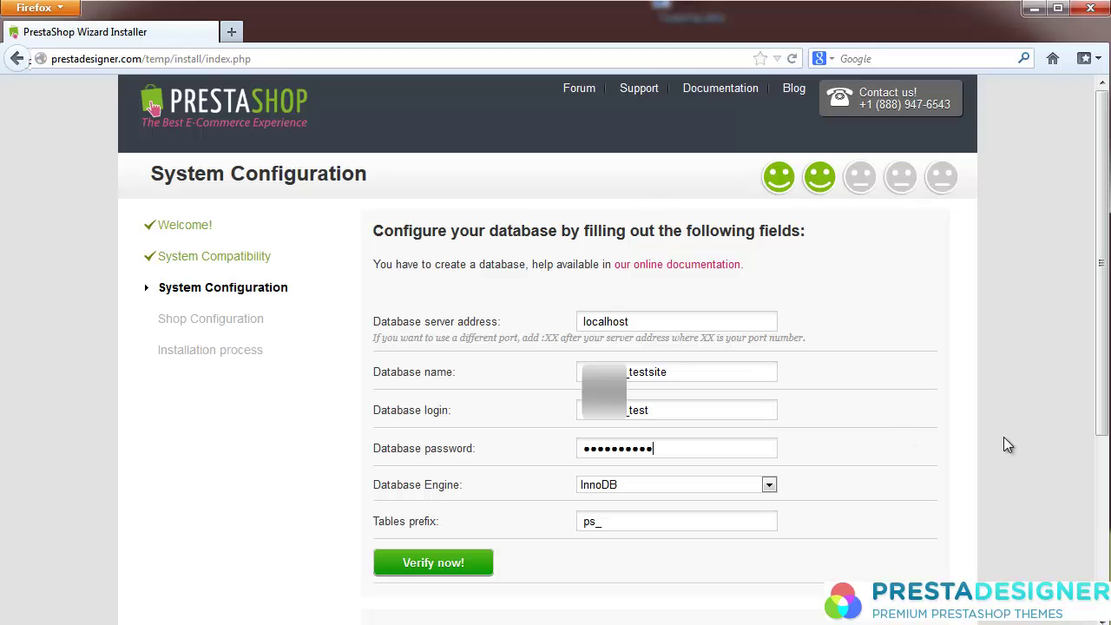
{"action": "scroll", "coordinate": [1005, 437], "scroll_direction": "down", "scroll_amount": 5}
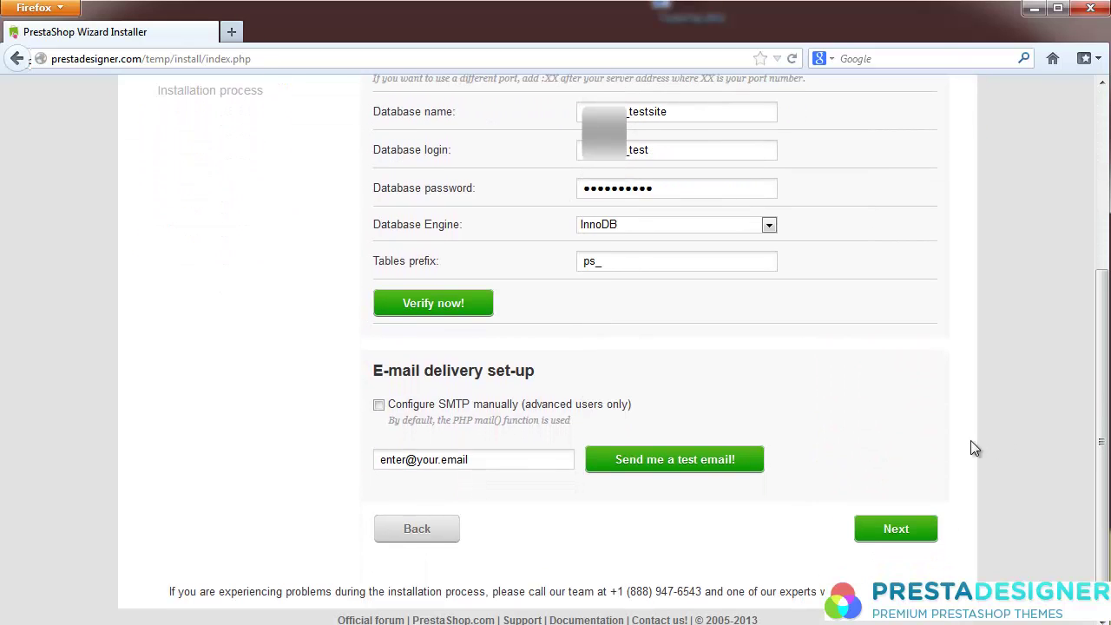
{"action": "left_click", "coordinate": [419, 308]}
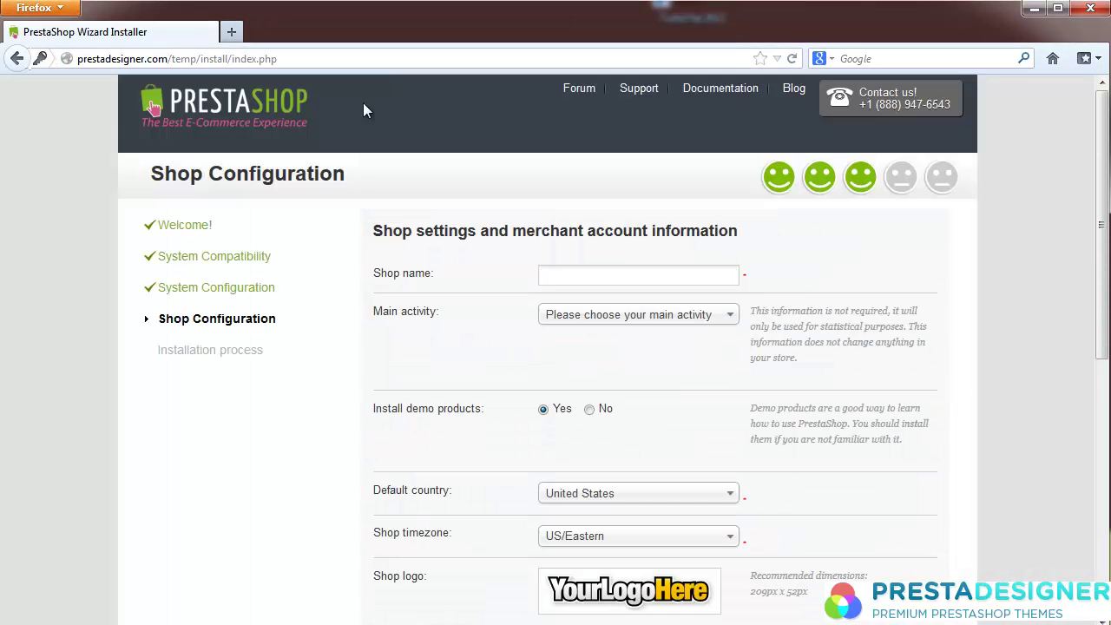
Step: Name the shop 'Test Site', with Fashion and accessories activity and US/Mountain timezone
{"action": "left_click", "coordinate": [583, 275]}
{"action": "type", "text": "Test Site"}
{"action": "left_click", "coordinate": [634, 315]}
{"action": "scroll", "coordinate": [728, 473], "scroll_direction": "down", "scroll_amount": 2}
{"action": "scroll", "coordinate": [728, 473], "scroll_direction": "down", "scroll_amount": 2}
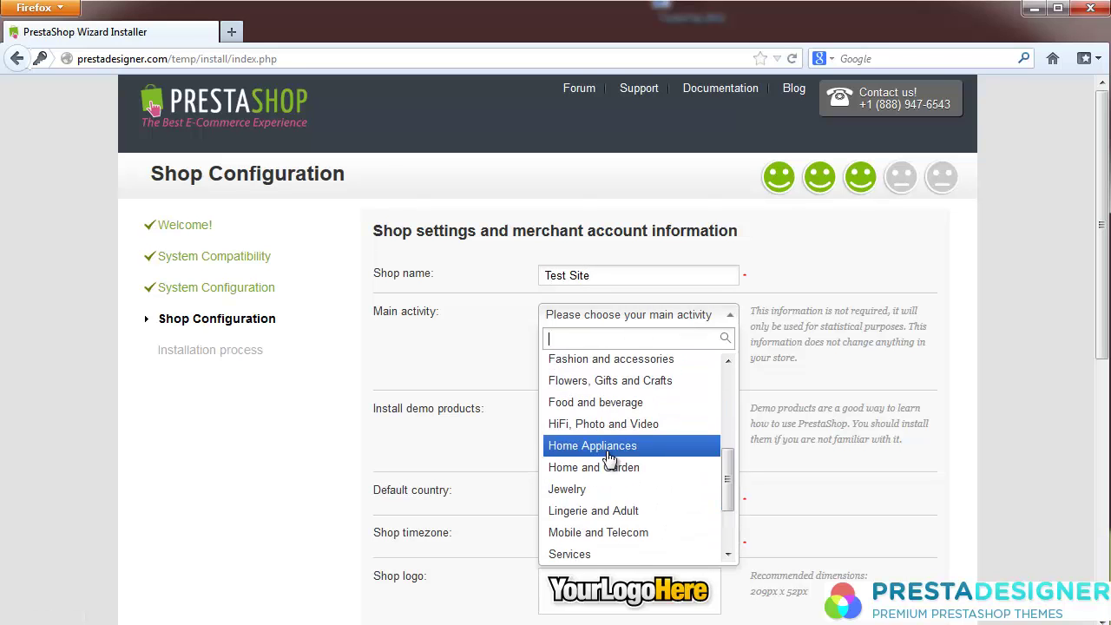
{"action": "left_click", "coordinate": [608, 360]}
{"action": "scroll", "coordinate": [463, 463], "scroll_direction": "down", "scroll_amount": 3}
{"action": "left_click", "coordinate": [593, 342]}
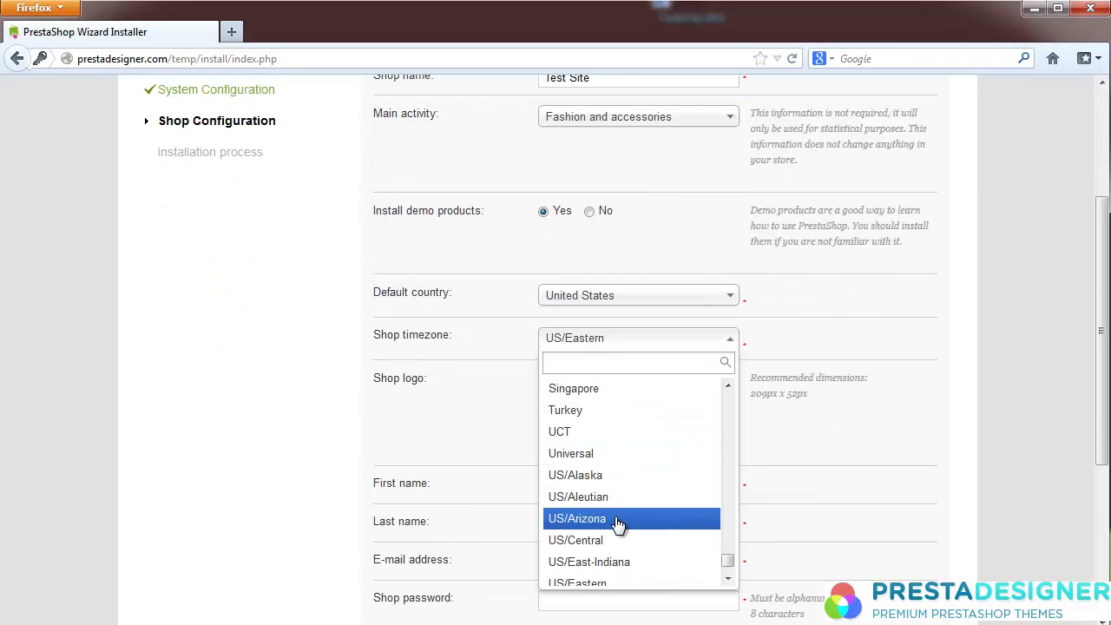
{"action": "scroll", "coordinate": [607, 539], "scroll_direction": "down", "scroll_amount": 2}
{"action": "left_click", "coordinate": [613, 546]}
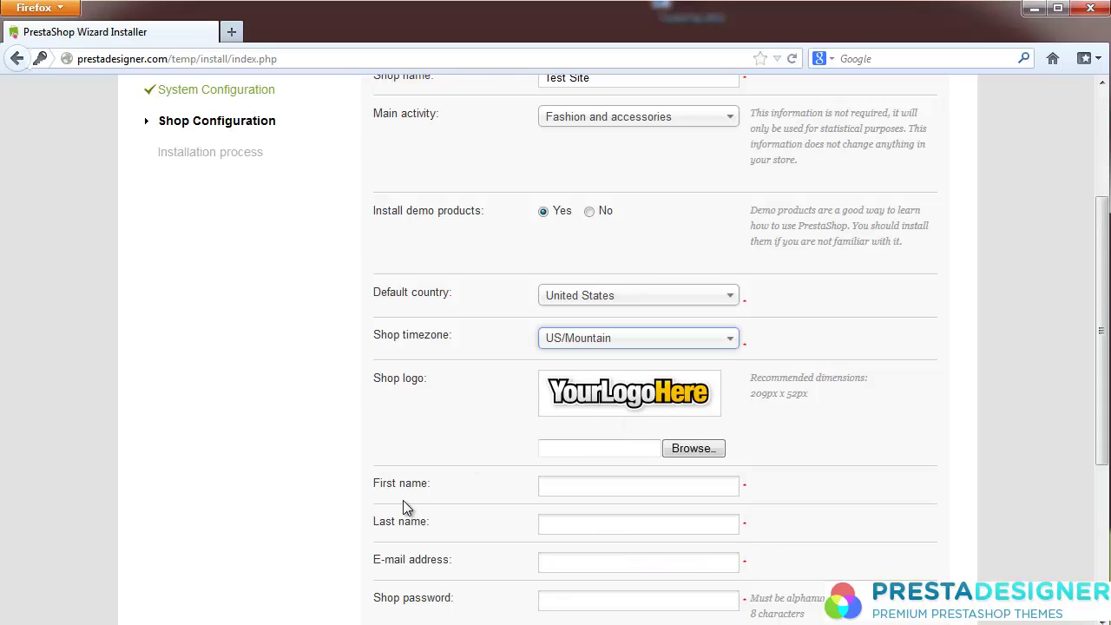
{"action": "scroll", "coordinate": [571, 295], "scroll_direction": "down", "scroll_amount": 3}
Step: Enter the owner's first and last name, e-mail and password twice, then start installing
{"action": "type", "text": "Presta"}
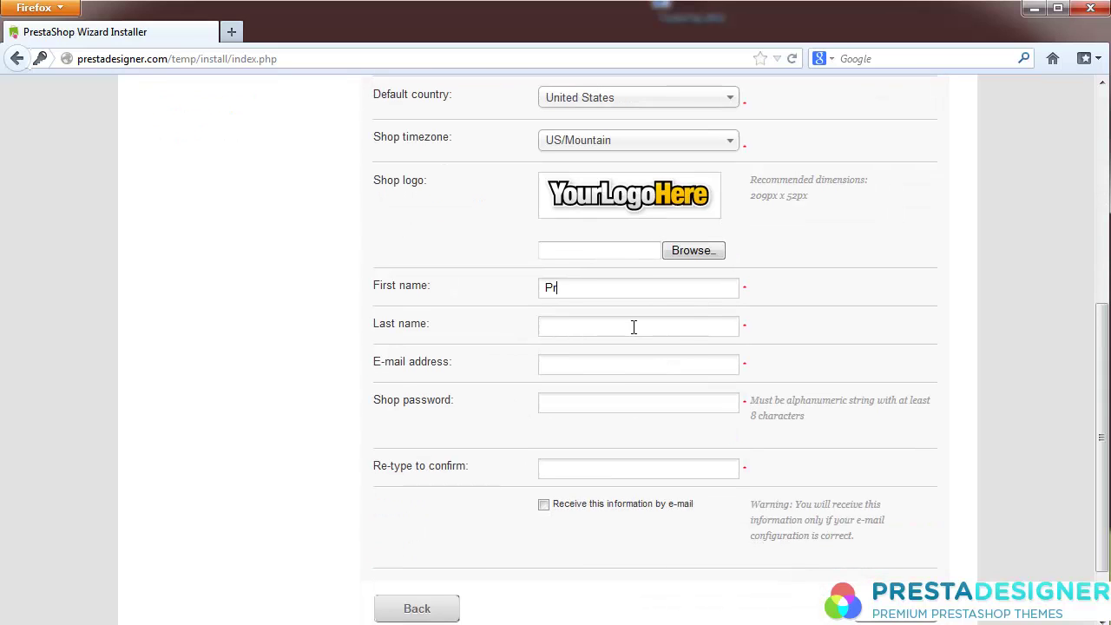
{"action": "key", "text": "Tab"}
{"action": "type", "text": "Designer"}
{"action": "key", "text": "Tab"}
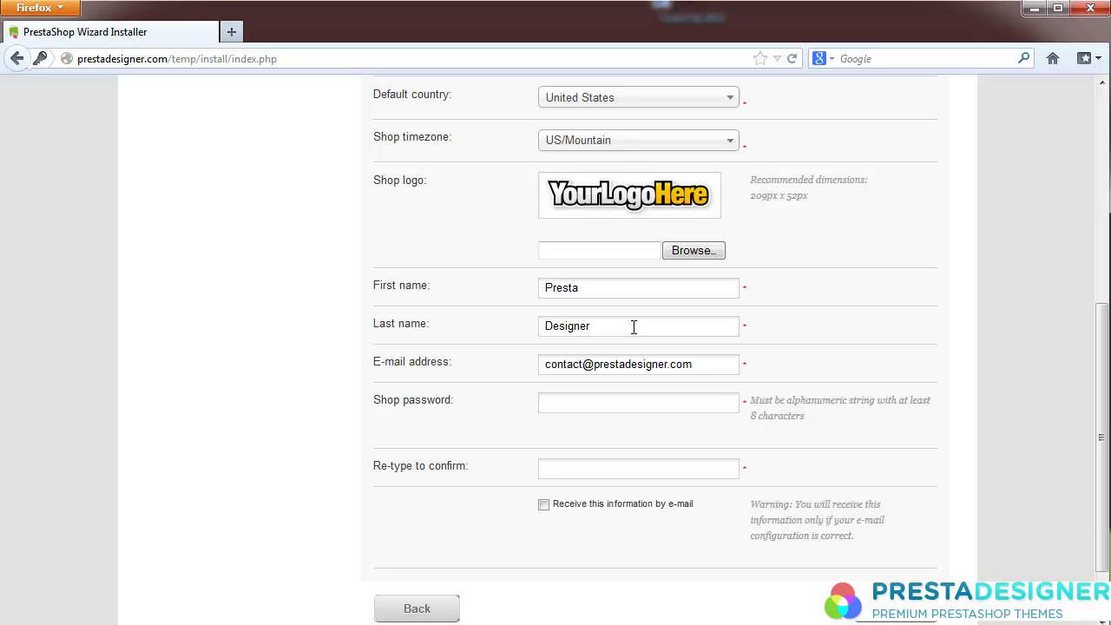
{"action": "key", "text": "Tab"}
{"action": "type", "text": "••••••••••"}
{"action": "key", "text": "Tab"}
{"action": "type", "text": "••••••••••"}
{"action": "key", "text": "Return"}
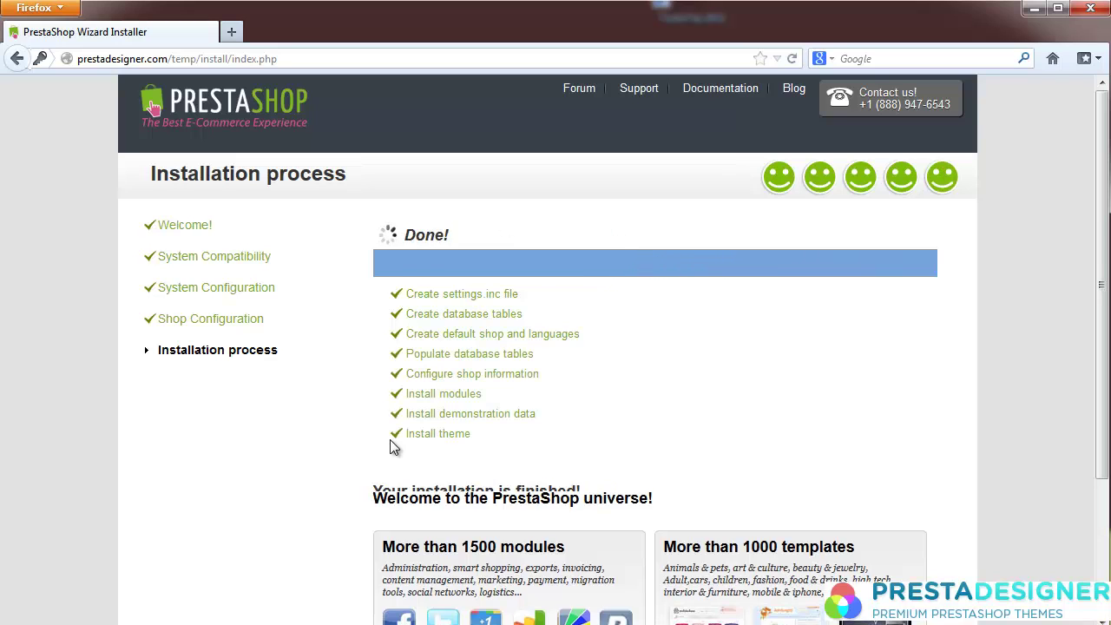
{"action": "scroll", "coordinate": [801, 432], "scroll_direction": "down", "scroll_amount": 5}
{"action": "scroll", "coordinate": [1044, 239], "scroll_direction": "up", "scroll_amount": 5}
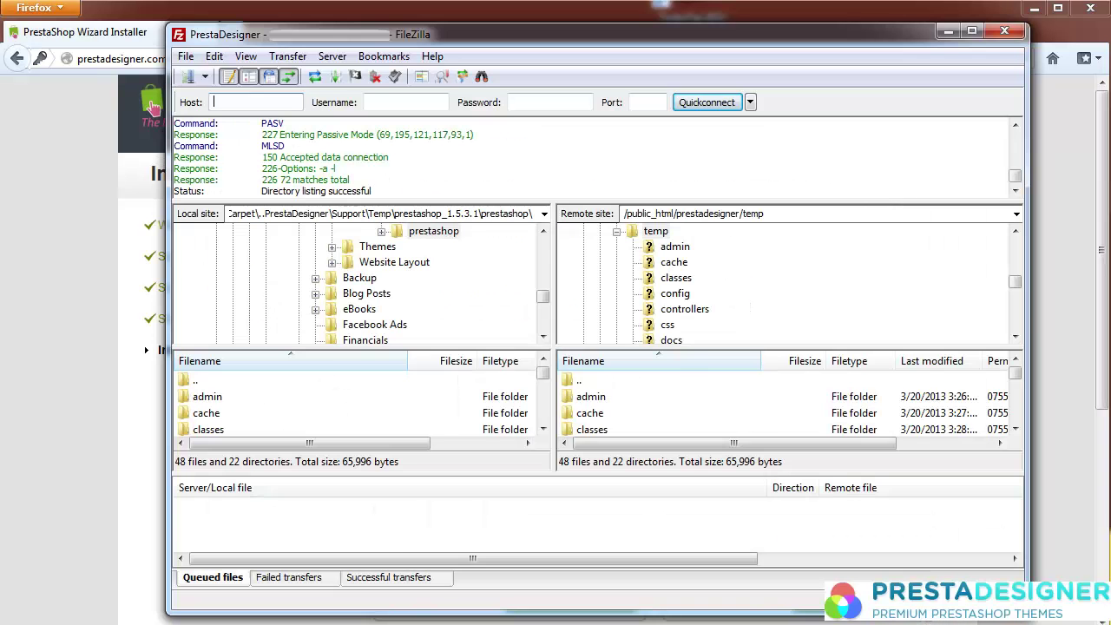
Step: Delete the server's install folder and begin renaming the admin folder to admin_123
{"action": "mouse_move", "coordinate": [1017, 379]}
{"action": "left_mouse_down"}
{"action": "mouse_move", "coordinate": [1021, 394]}
{"action": "mouse_move", "coordinate": [1020, 384]}
{"action": "left_mouse_up"}
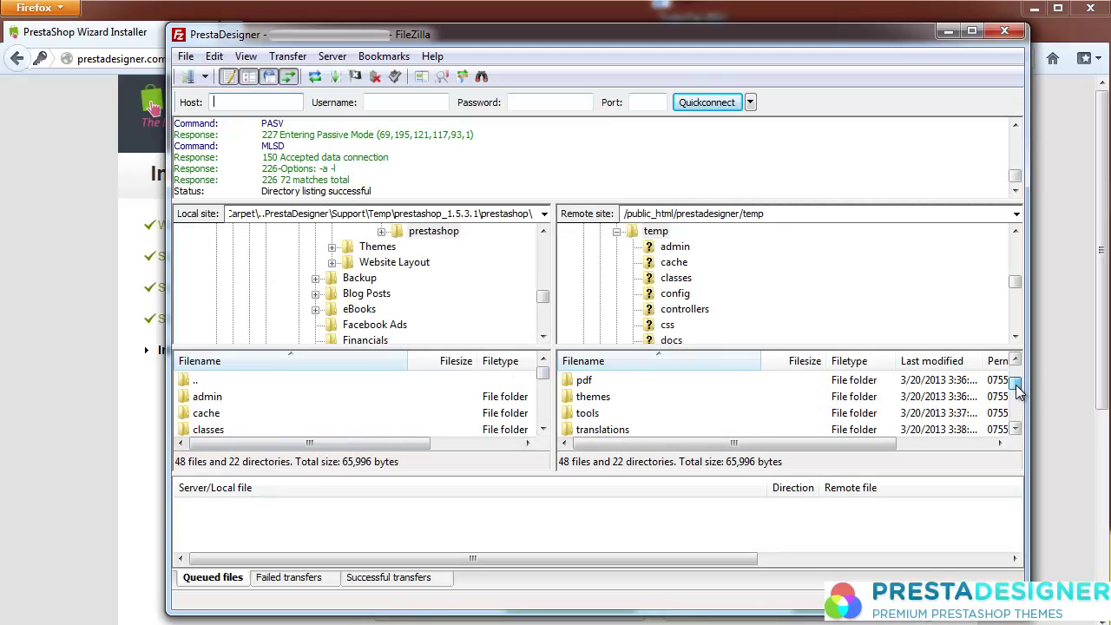
{"action": "left_click", "coordinate": [1017, 362]}
{"action": "left_click", "coordinate": [593, 395]}
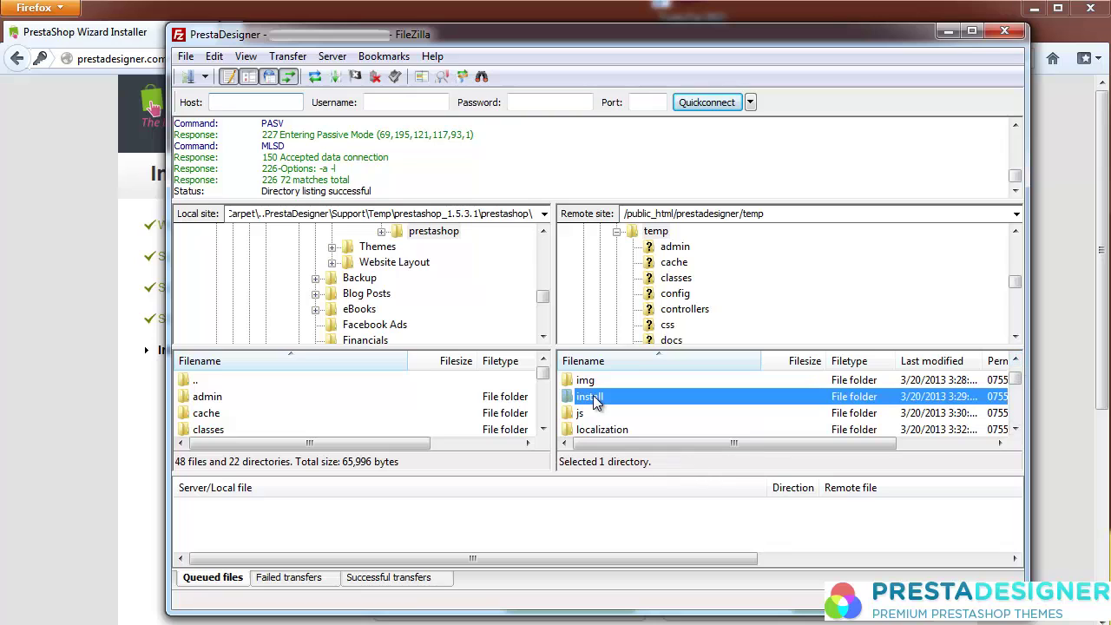
{"action": "key", "text": "Delete"}
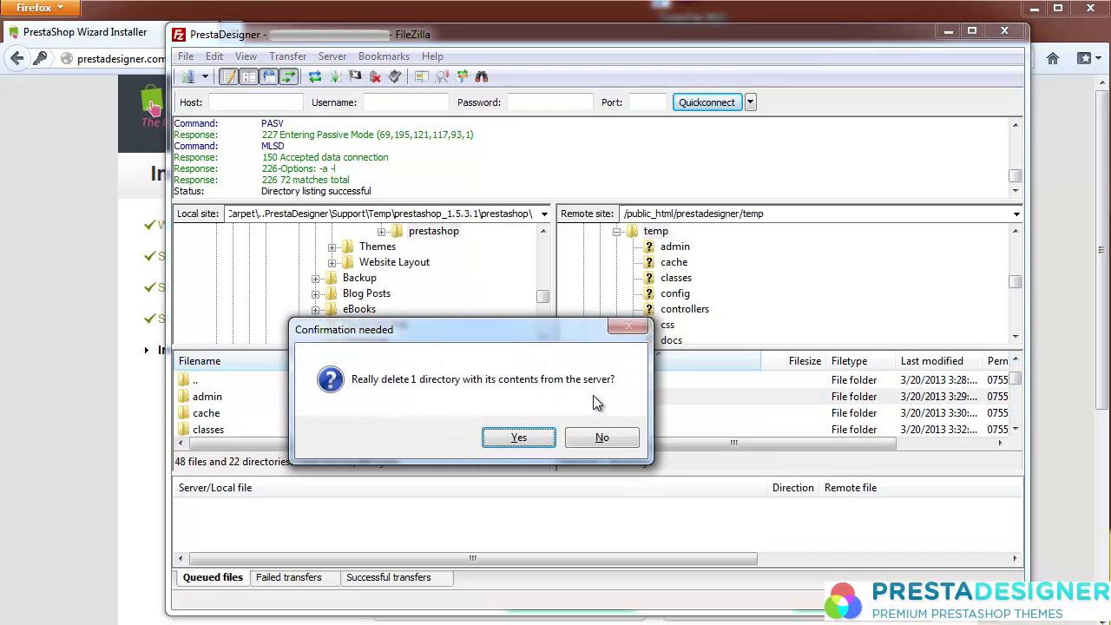
{"action": "left_click", "coordinate": [521, 438]}
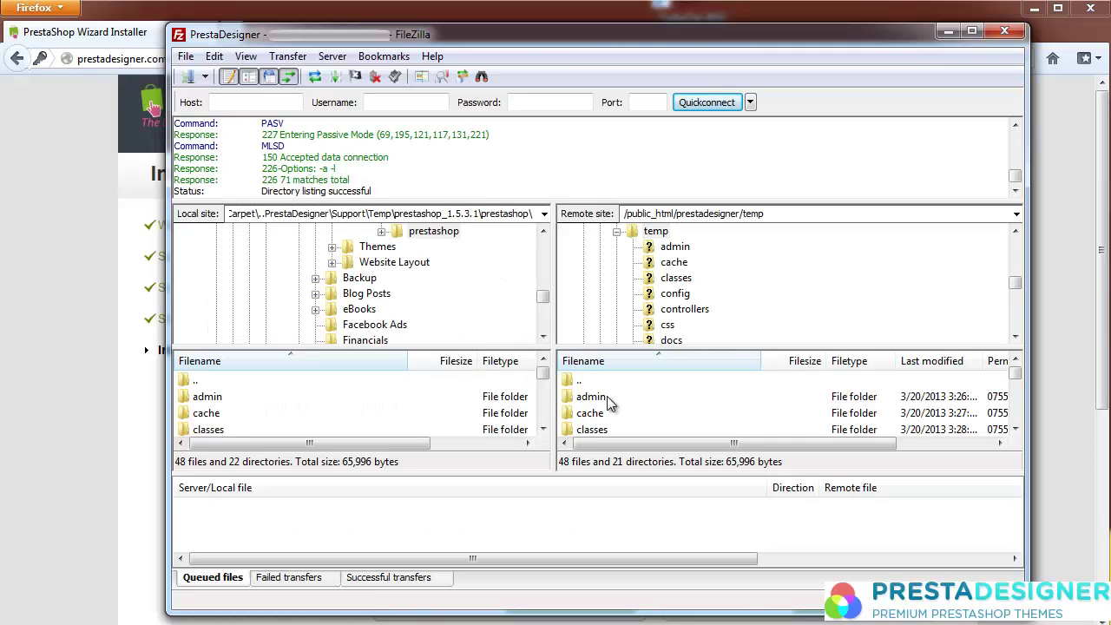
{"action": "left_click", "coordinate": [606, 398]}
{"action": "left_click", "coordinate": [602, 397]}
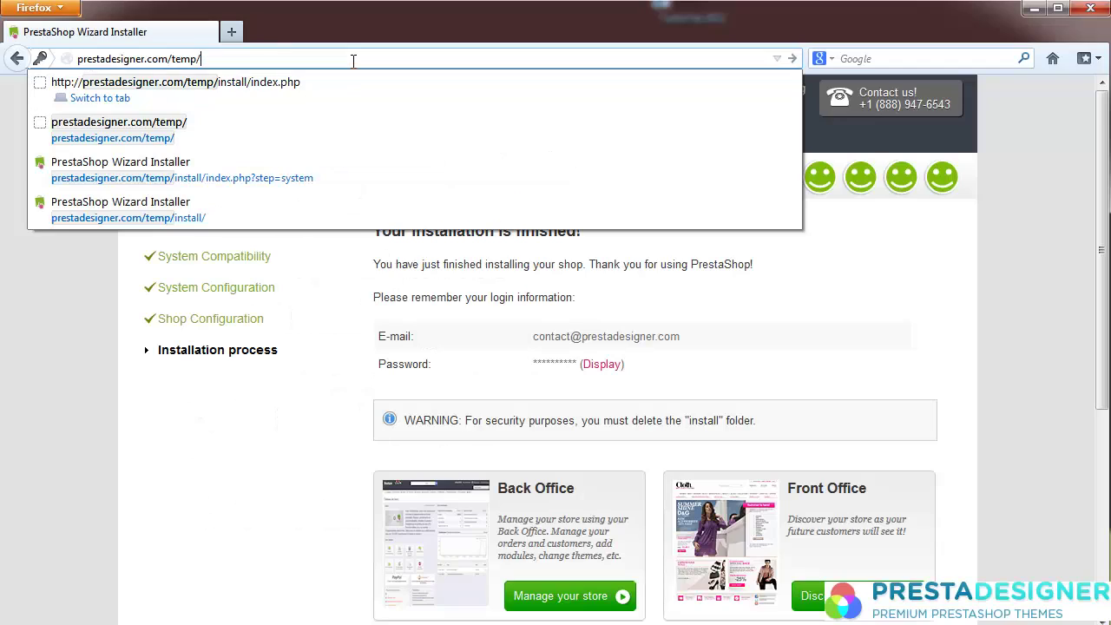
Step: Load the Test Site storefront, then replace index.php in the address with admin_123
{"action": "key", "text": "Return"}
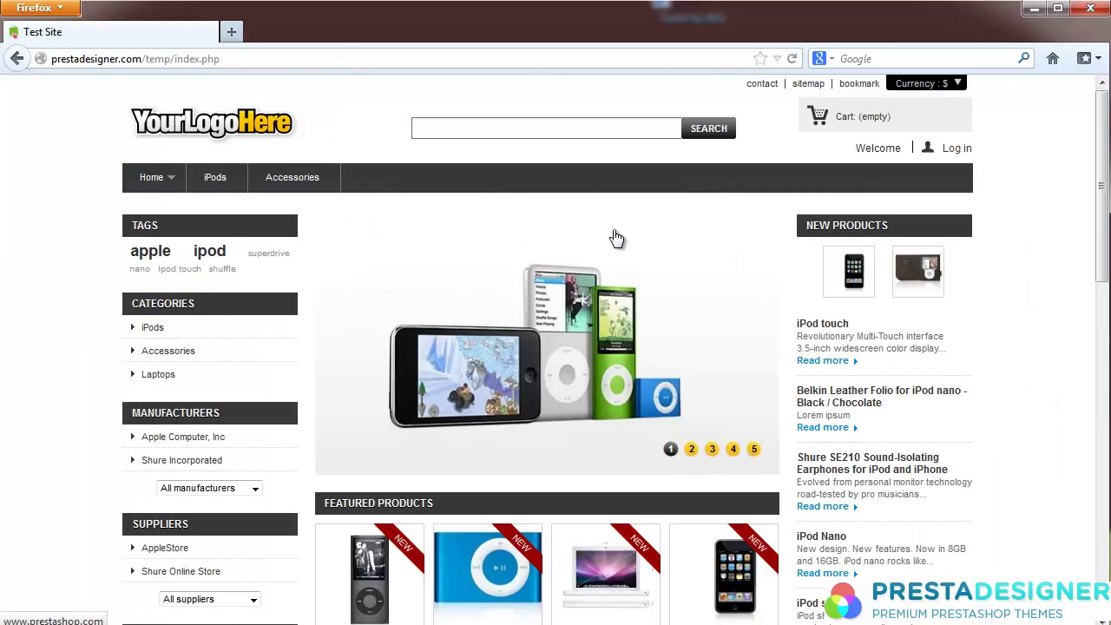
{"action": "left_click", "coordinate": [174, 59]}
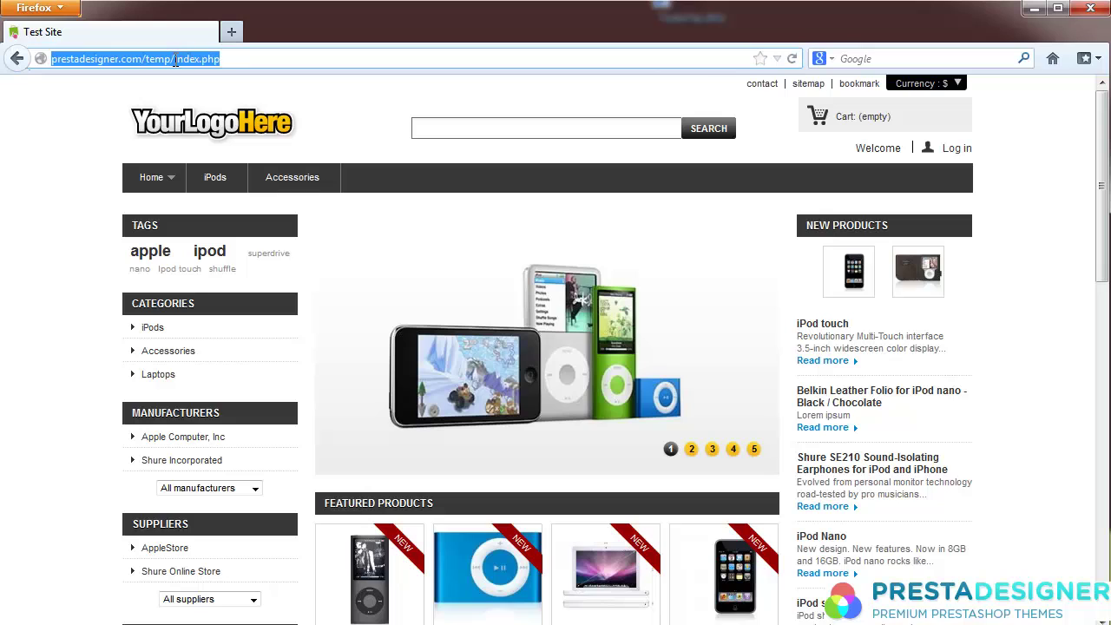
{"action": "left_click", "coordinate": [175, 59]}
{"action": "left_click_drag", "start_coordinate": [175, 59], "coordinate": [293, 59]}
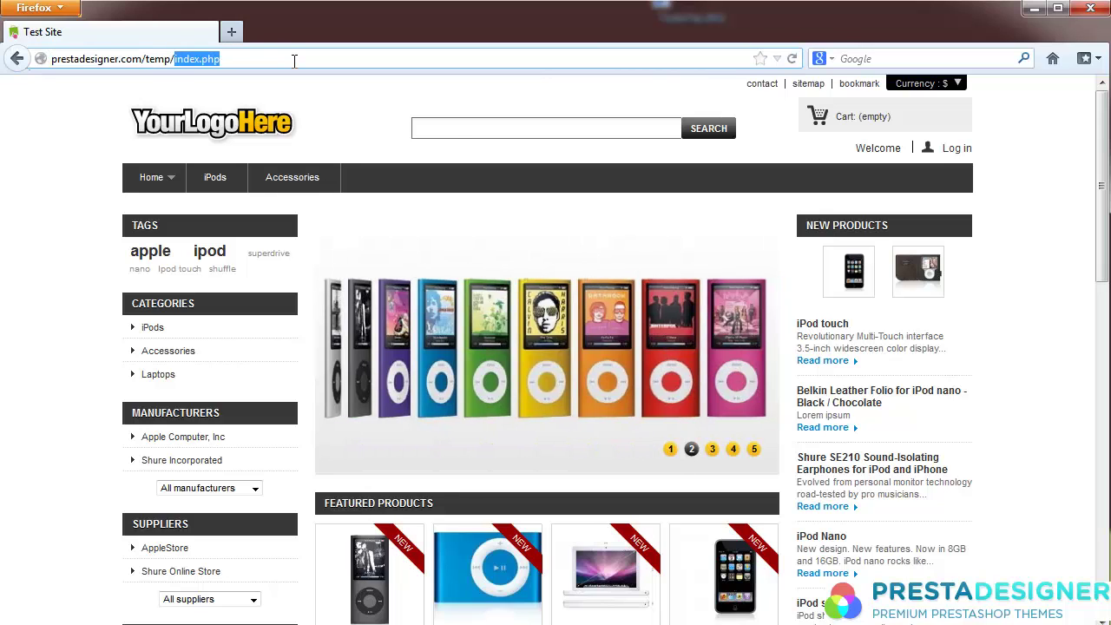
{"action": "type", "text": "admin_123"}
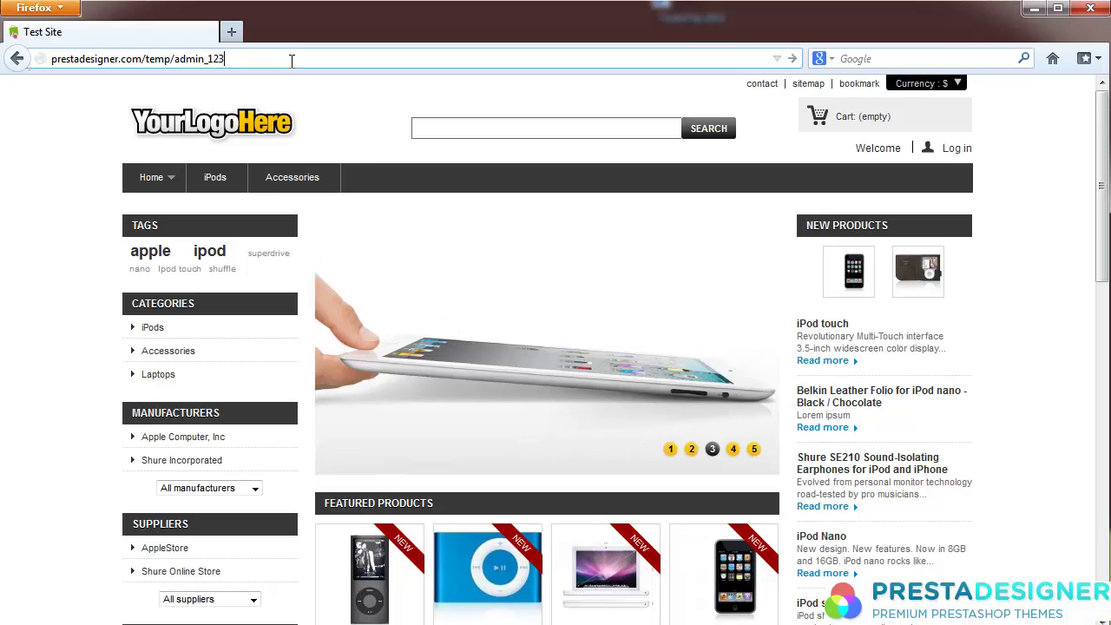
Step: Open the admin_123 back office and log in with the owner's e-mail and password
{"action": "key", "text": "Return"}
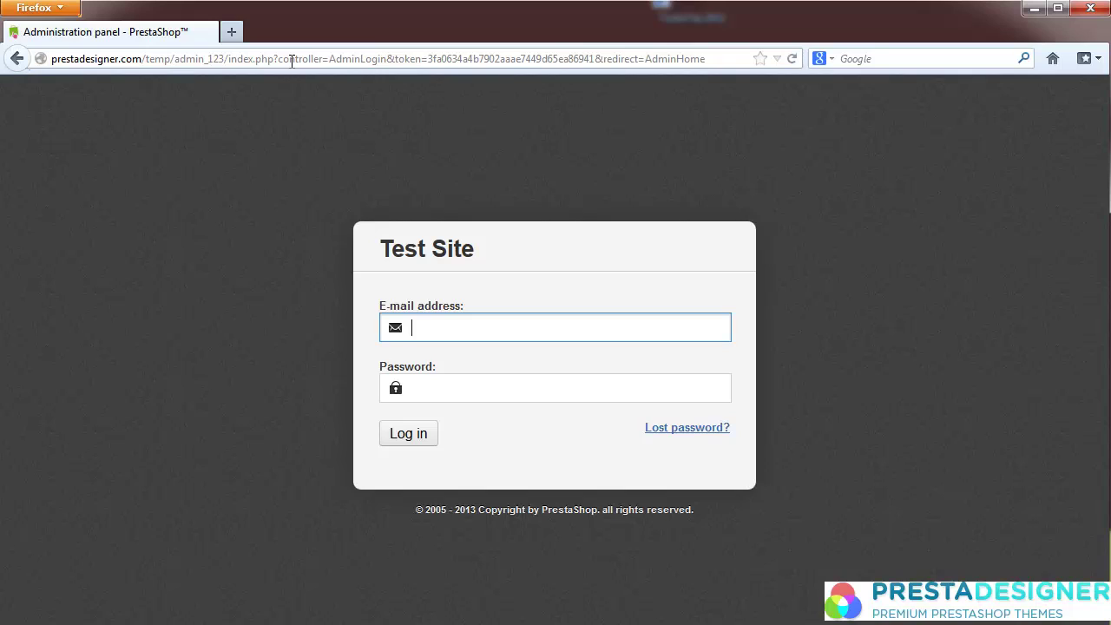
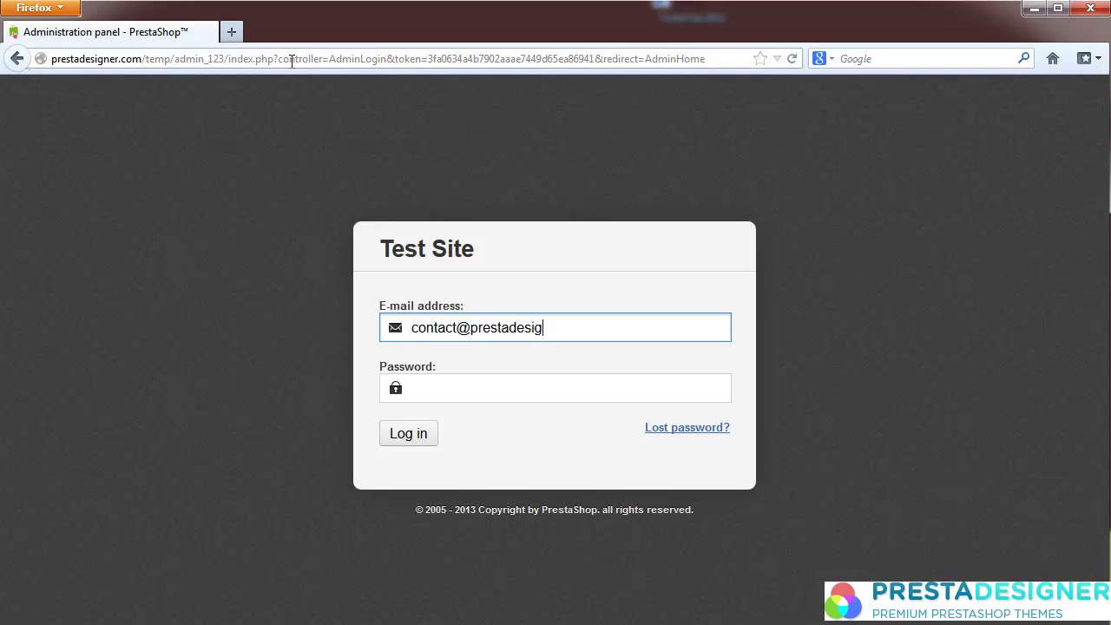
{"action": "key", "text": "Tab"}
{"action": "type", "text": "******"}
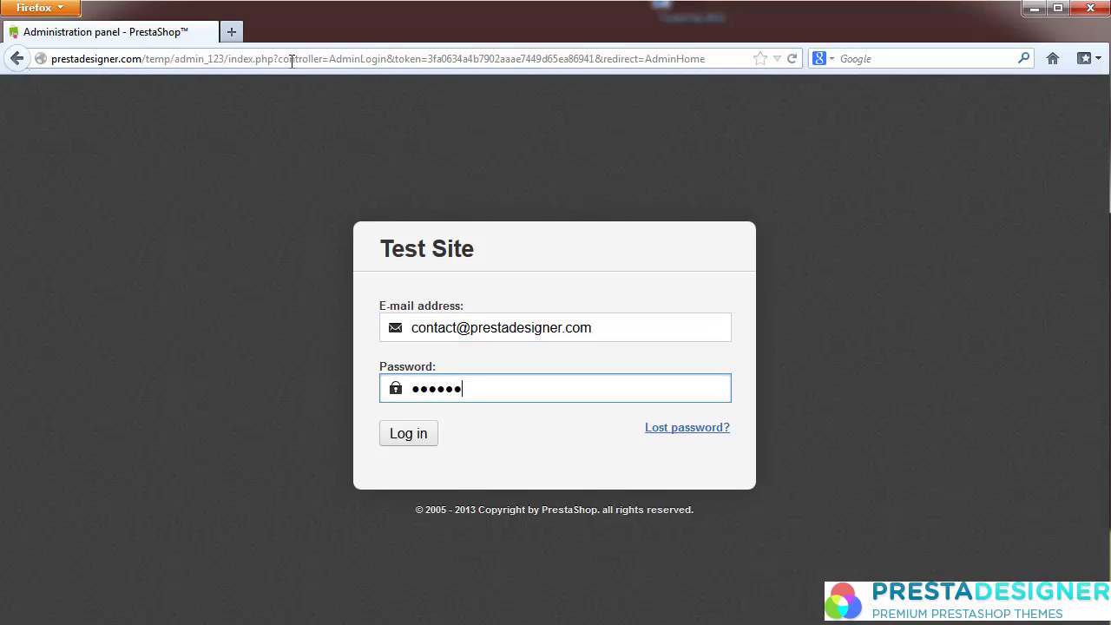
{"action": "type", "text": "****"}
{"action": "key", "text": "Return"}
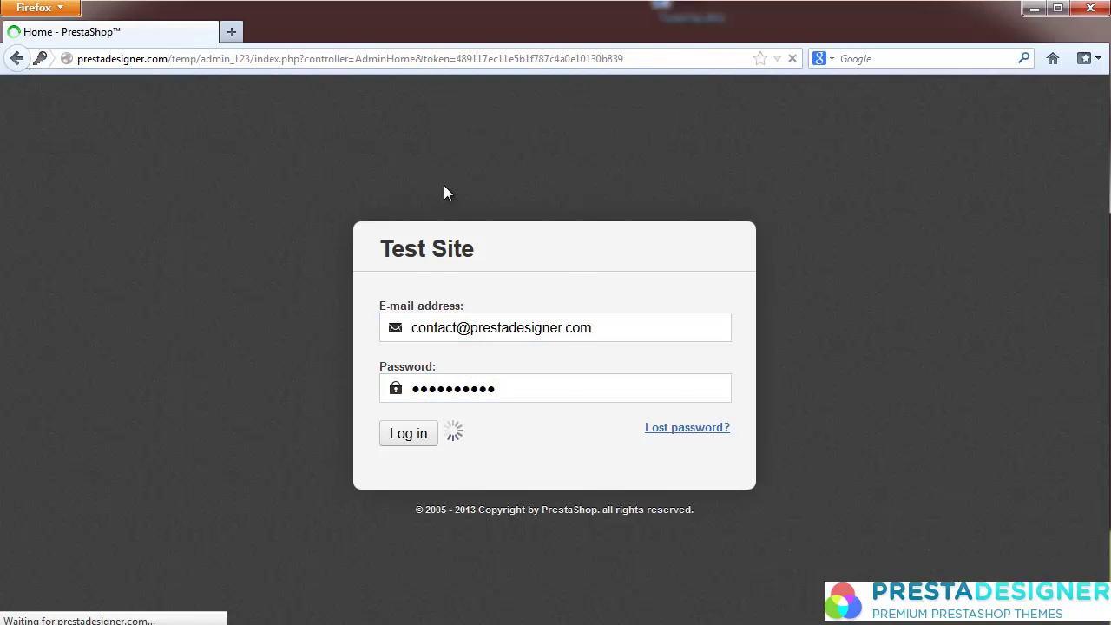